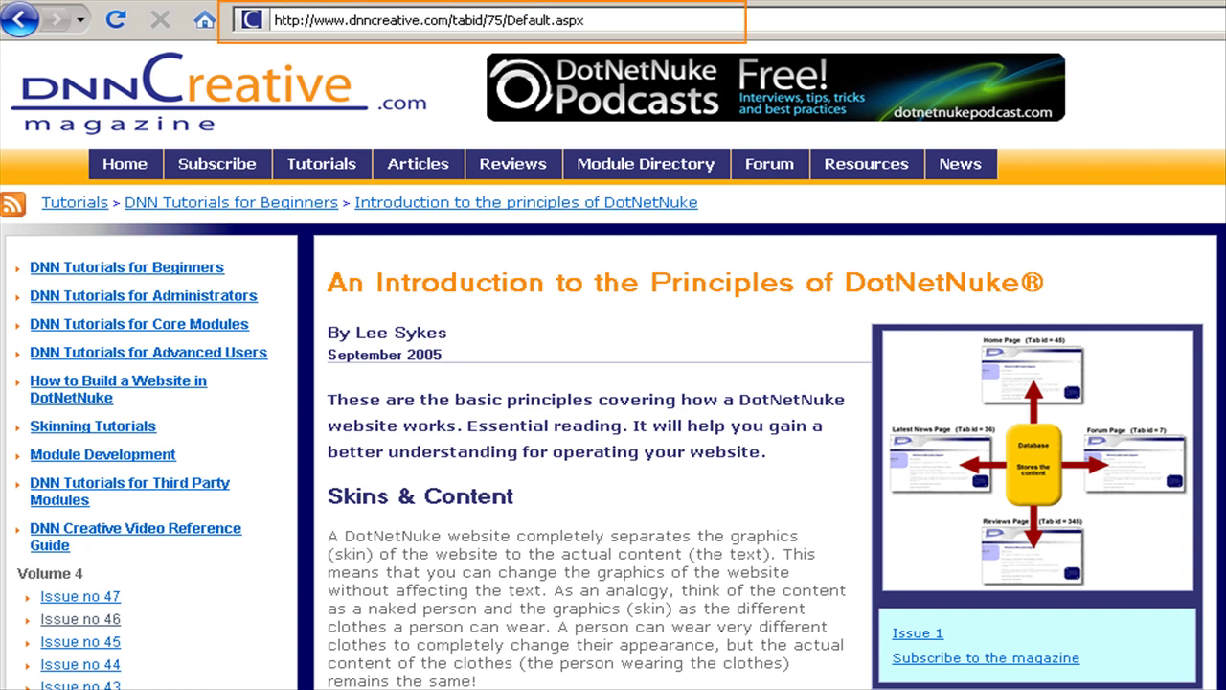
Step: Scroll down the DotNetNuke Community home page to view its content
scroll(613, 364, down, 4)
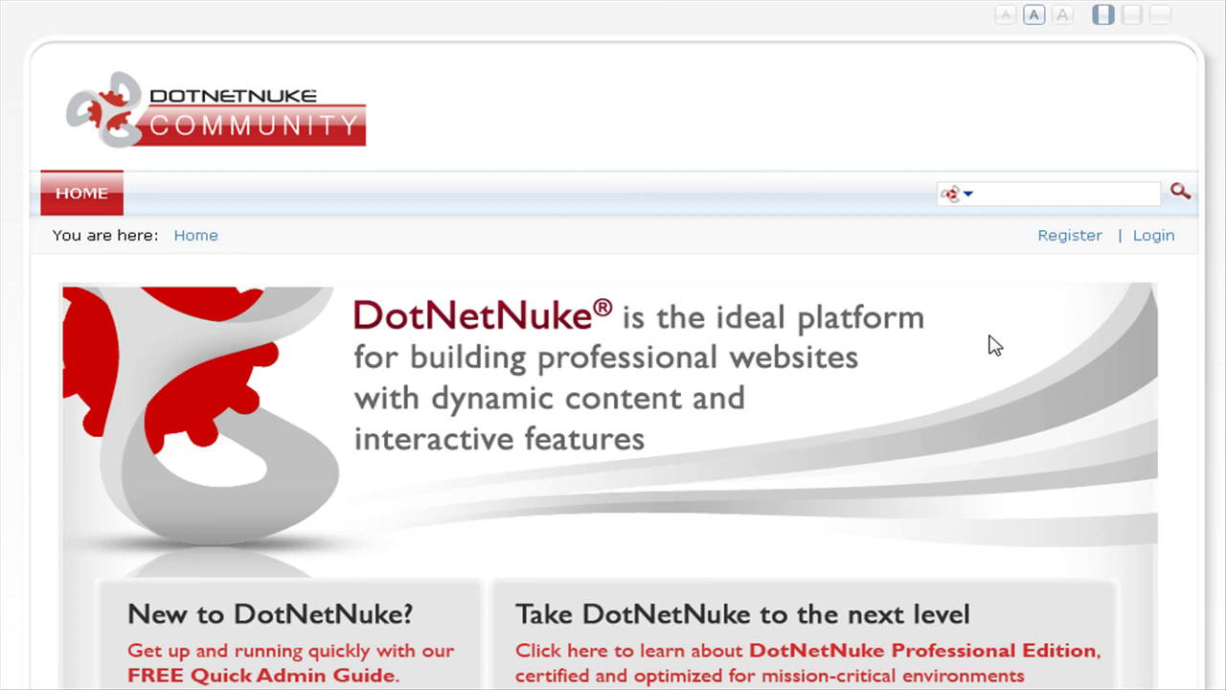
scroll(613, 383, down, 15)
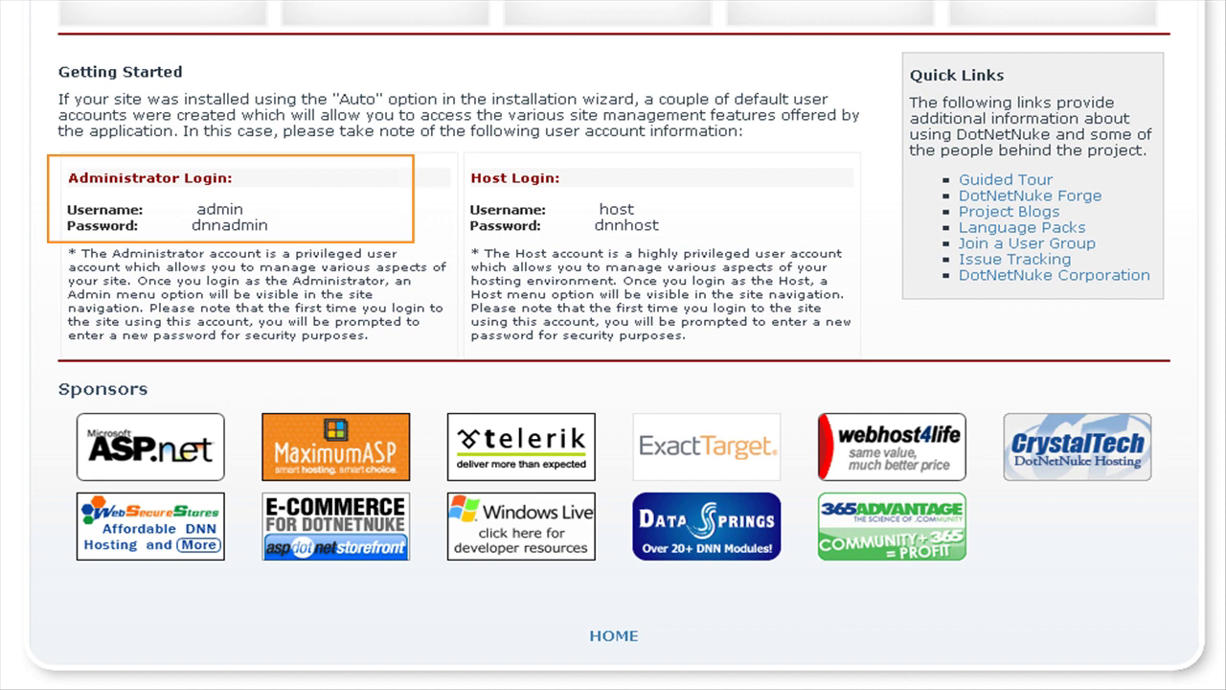
scroll(613, 383, up, 10)
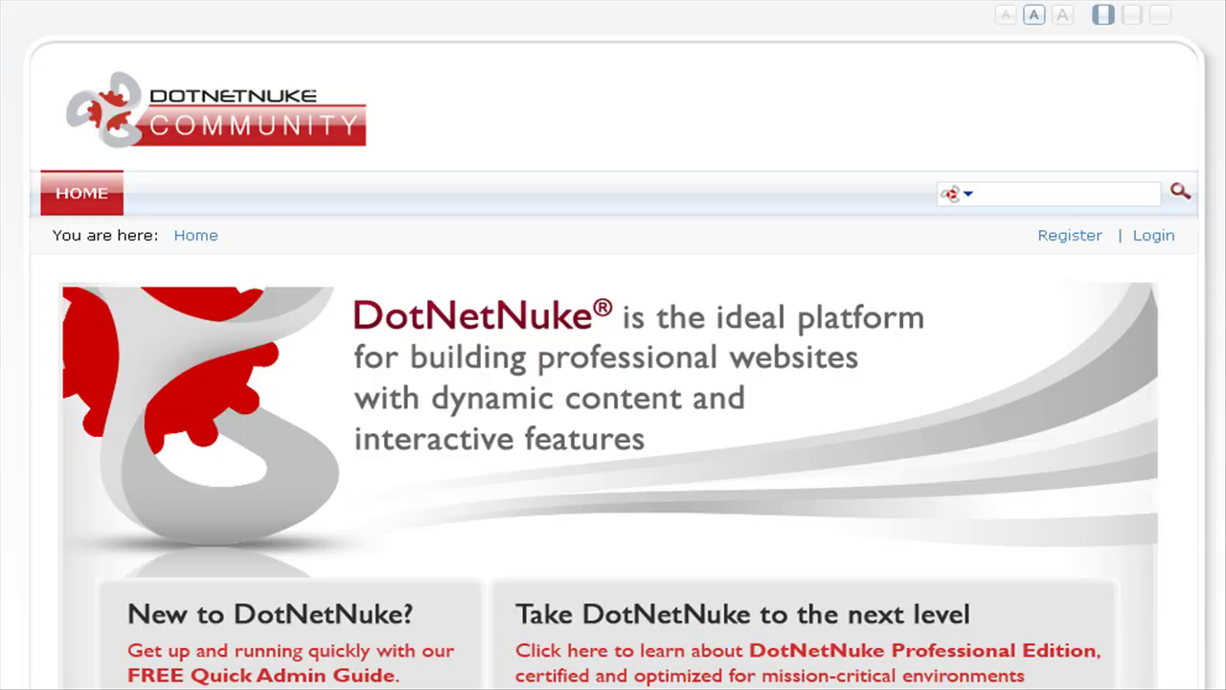
Step: Log in with the 'admin' username and its default password
click(1155, 238)
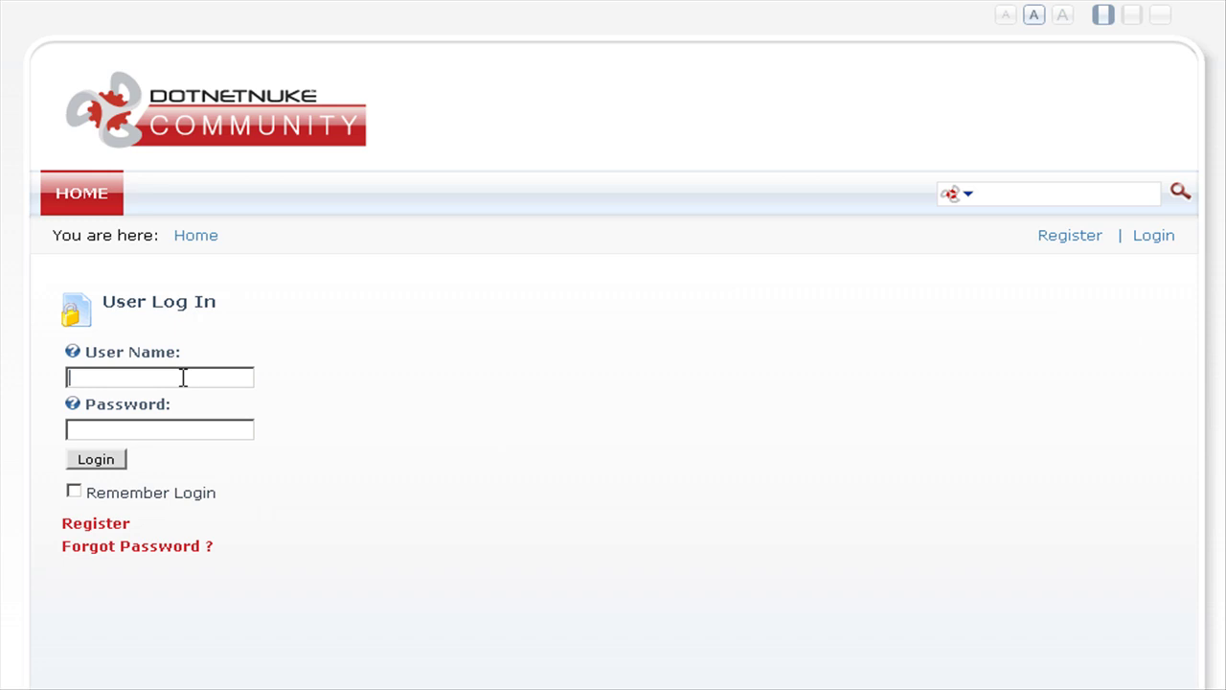
text(admin)
key(Tab)
text(dnnadmin)
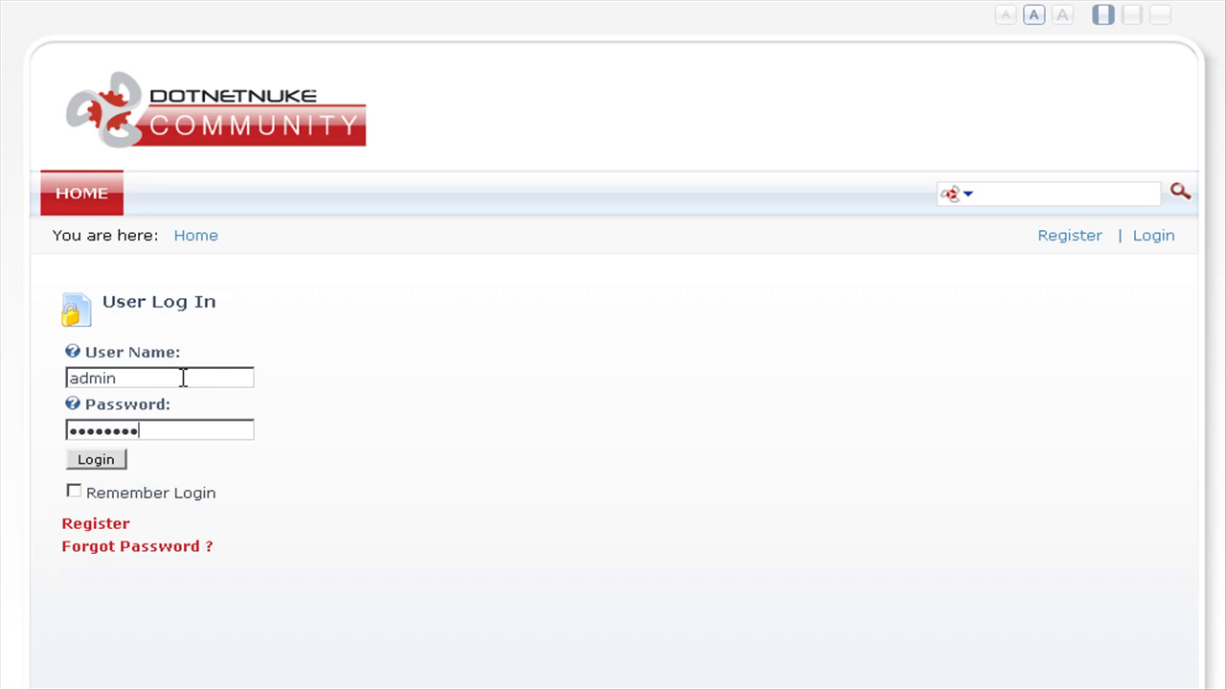
click(96, 461)
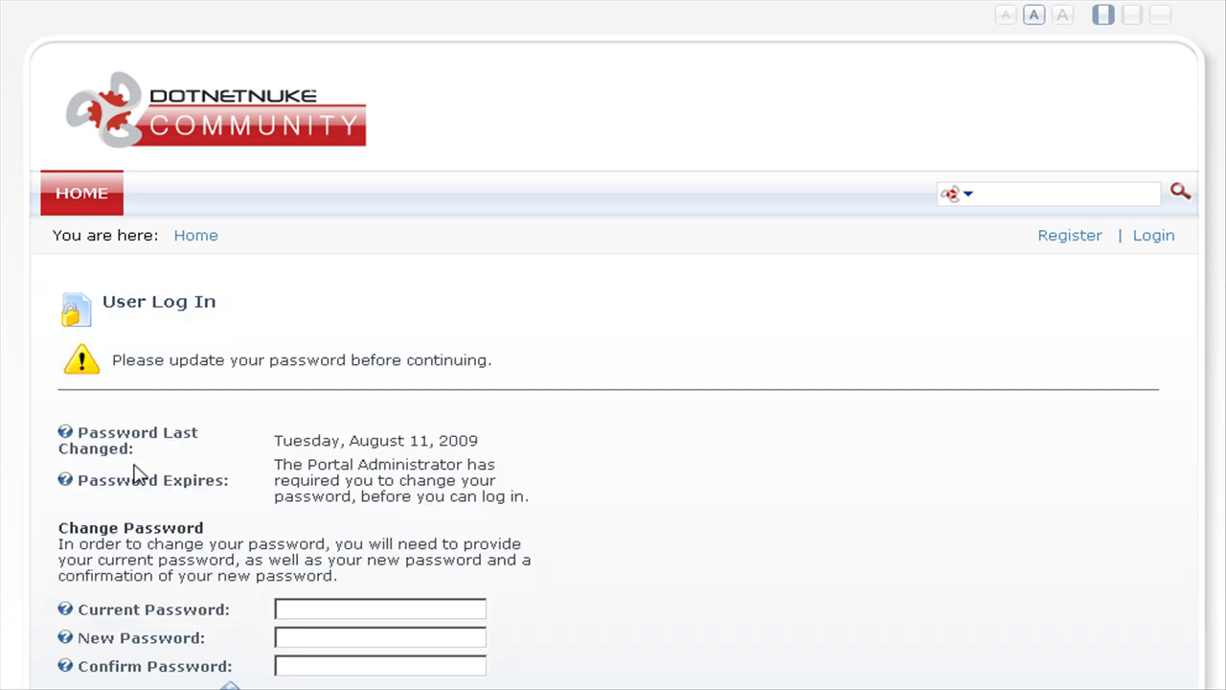
Step: Enter the admin's current default password and a new password, then submit the change
scroll(872, 506, down, 3)
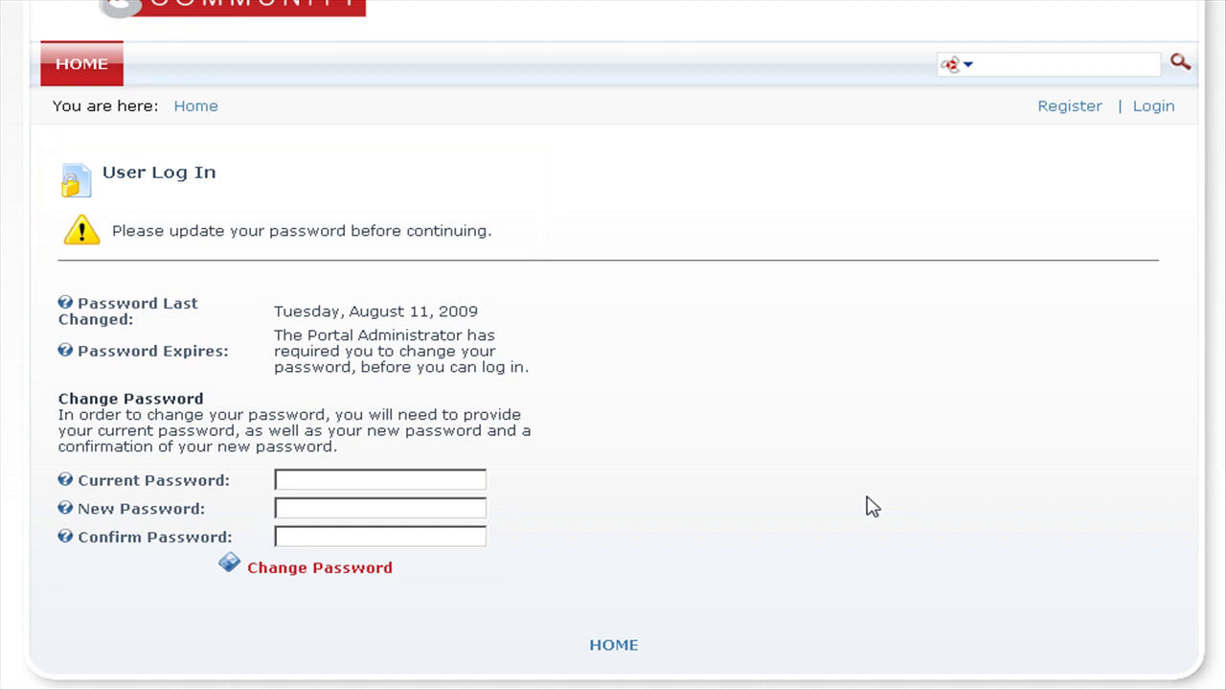
click(373, 480)
text(********)
key(Tab)
text(•••••••••••)
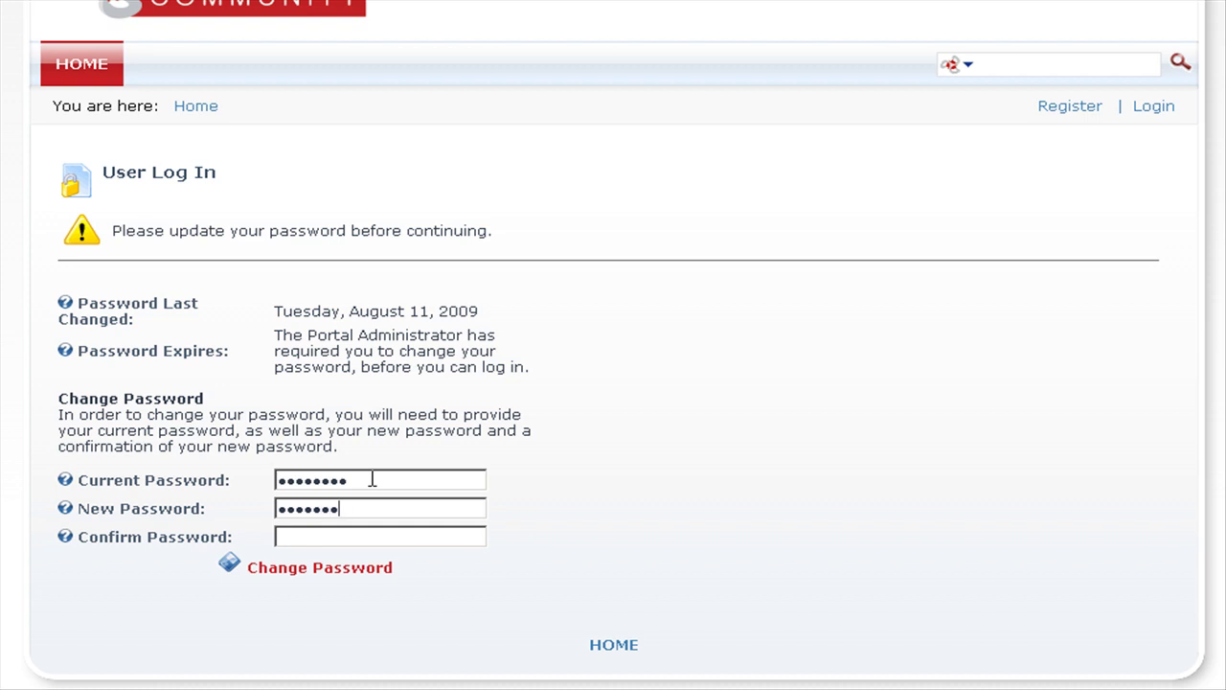
text(•••••••••)
text(•••••••••••••••••••)
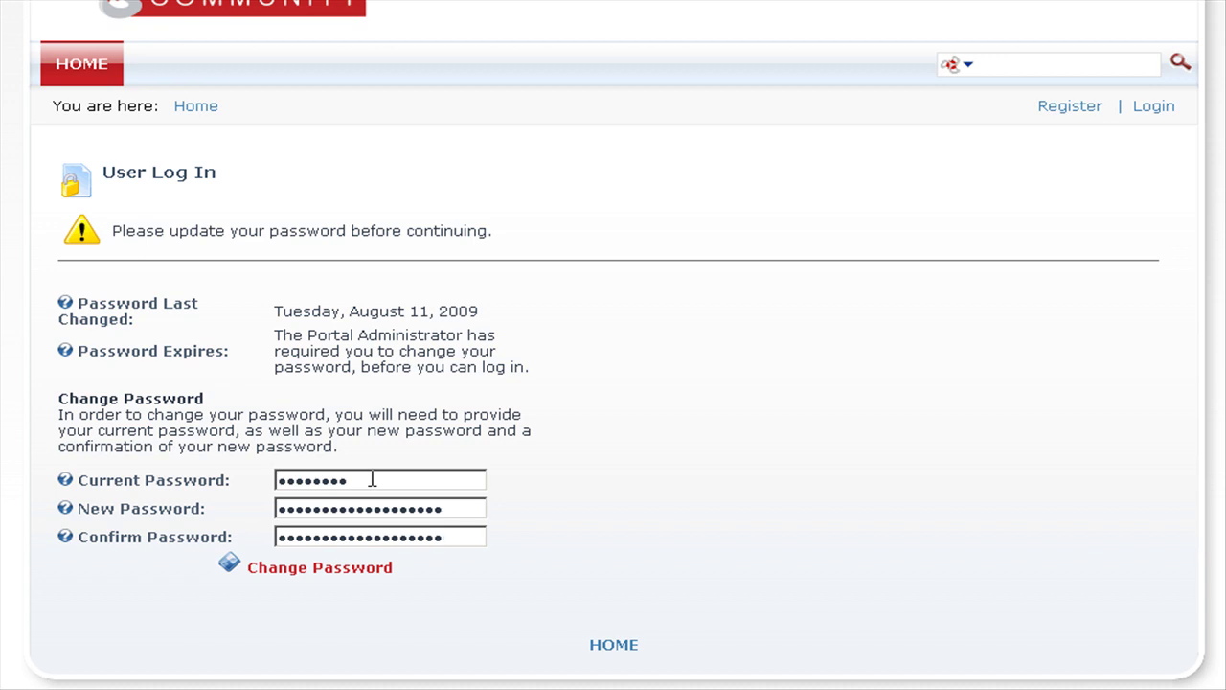
click(354, 575)
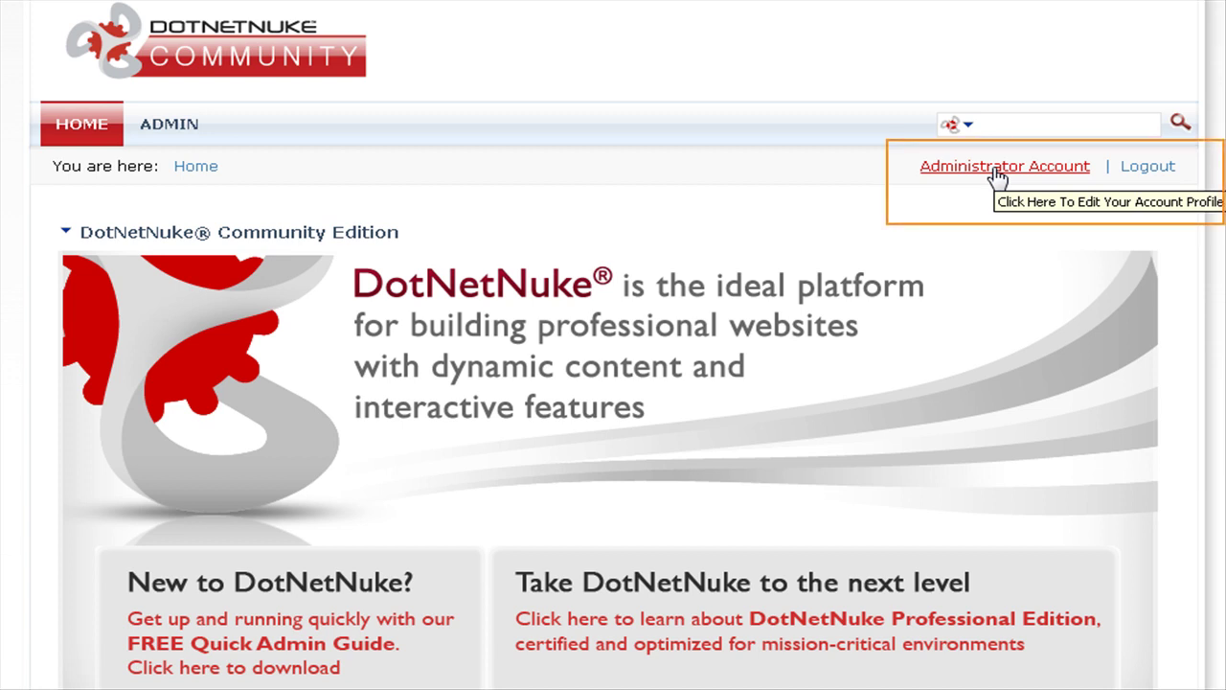
Step: In the Administrator Account profile, replace the localhost e-mail with a real address and update
click(997, 171)
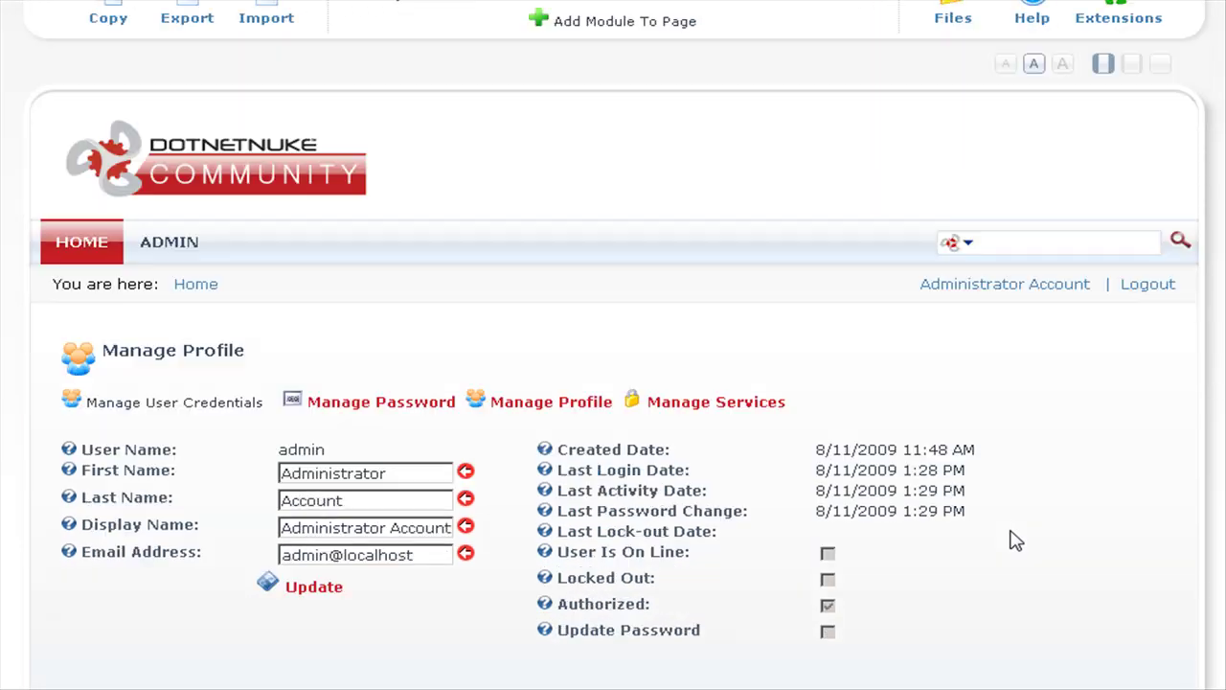
scroll(1016, 541, down, 1)
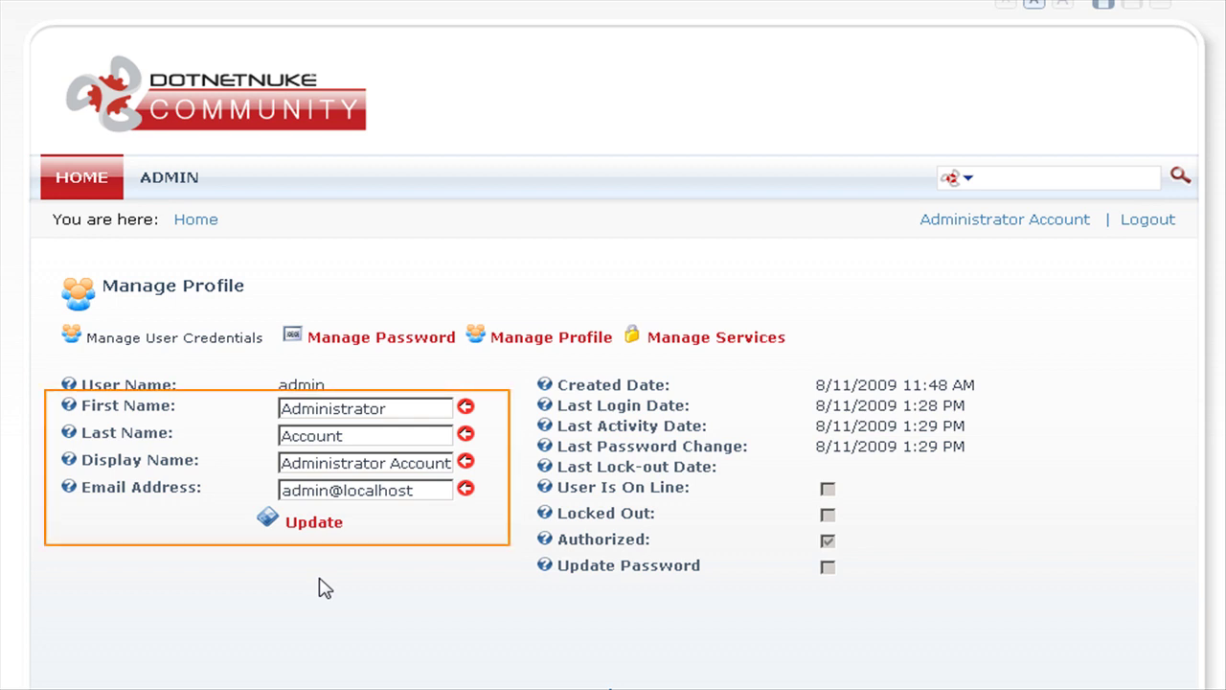
drag(439, 490, 279, 490)
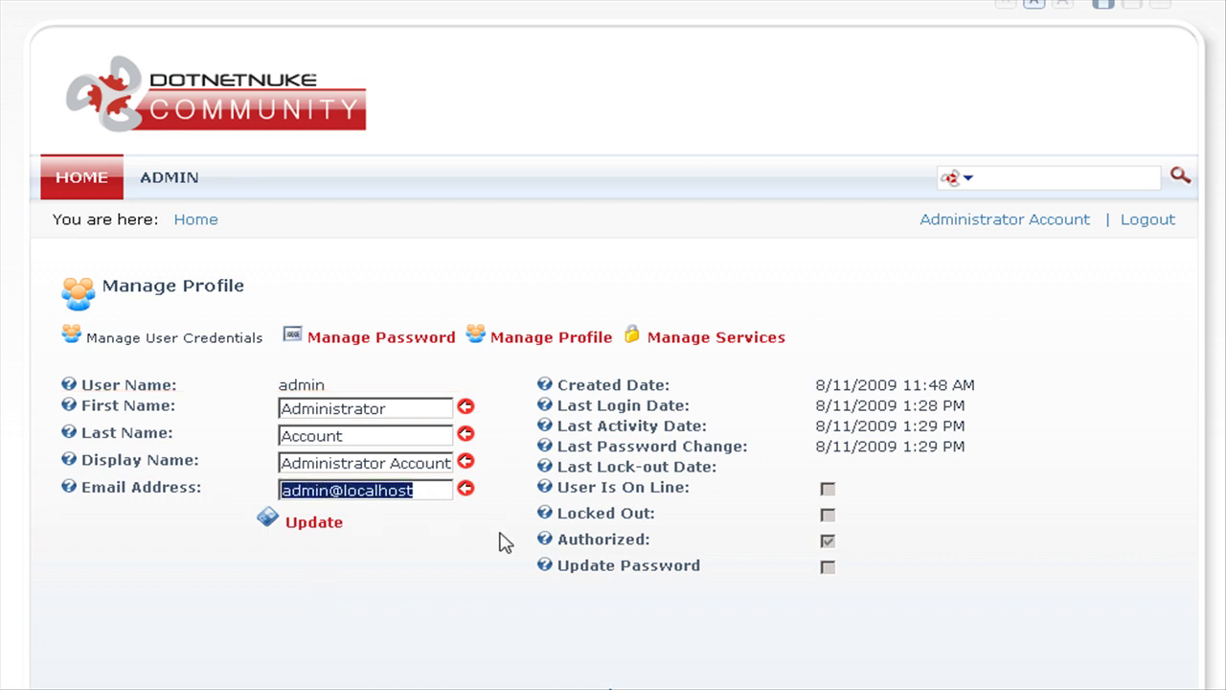
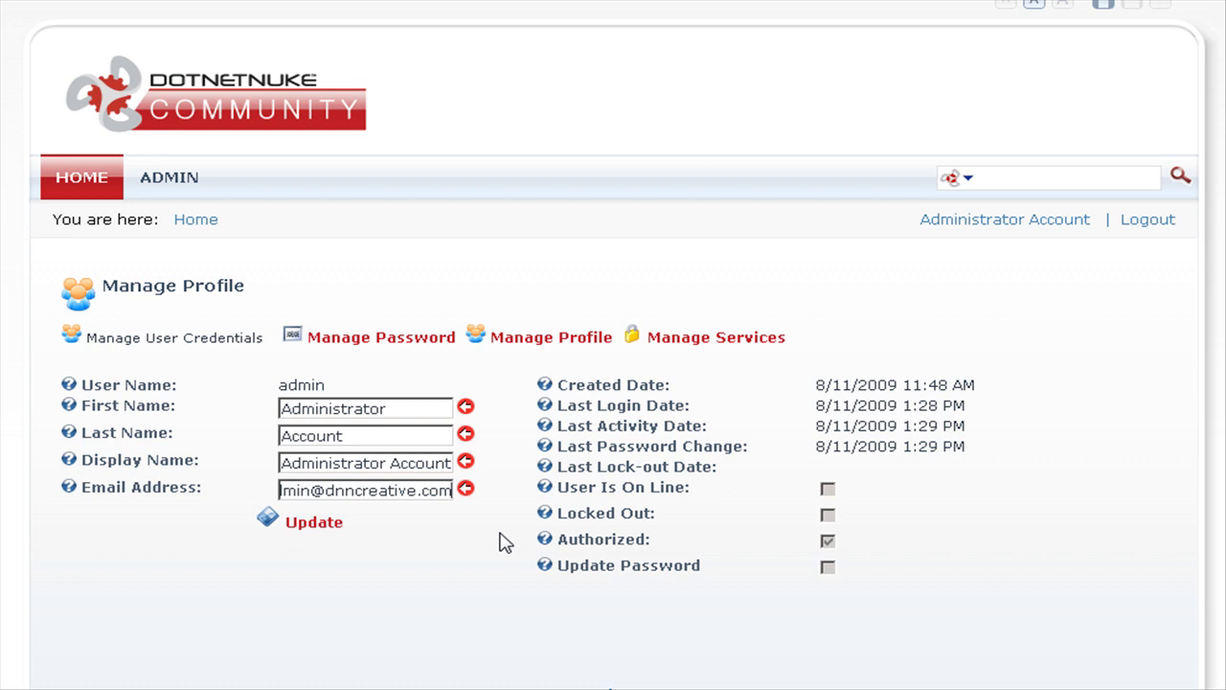
scroll(427, 594, down, 1)
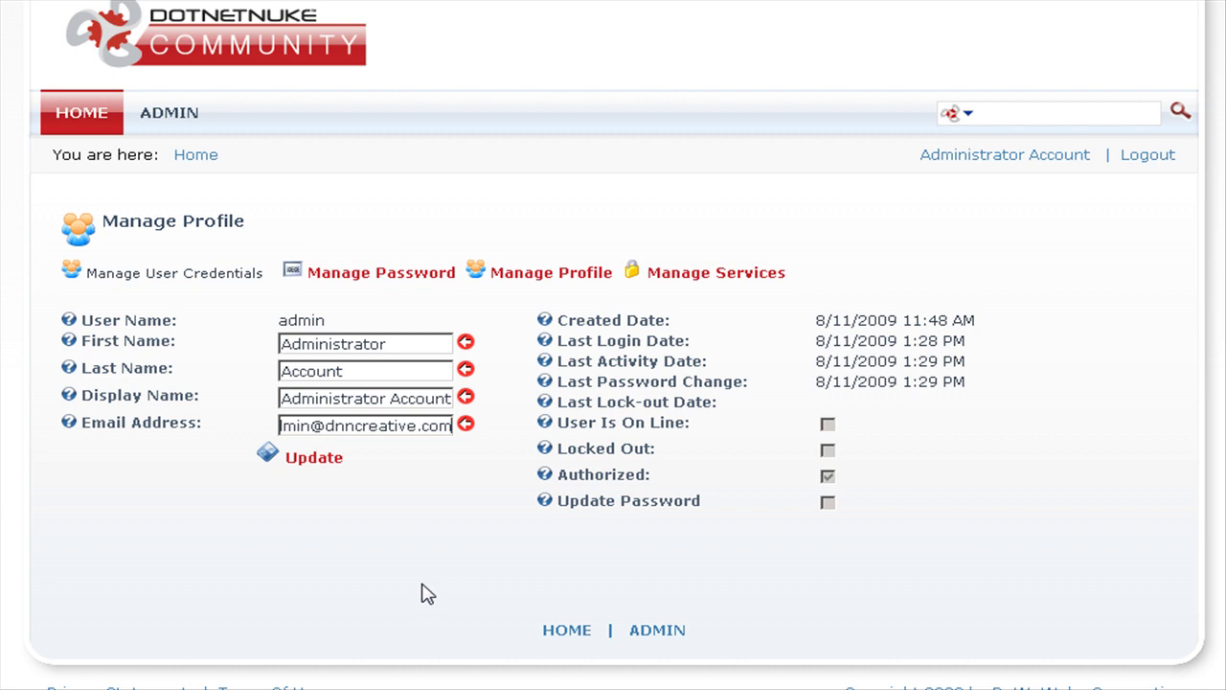
click(309, 462)
scroll(872, 493, down, 3)
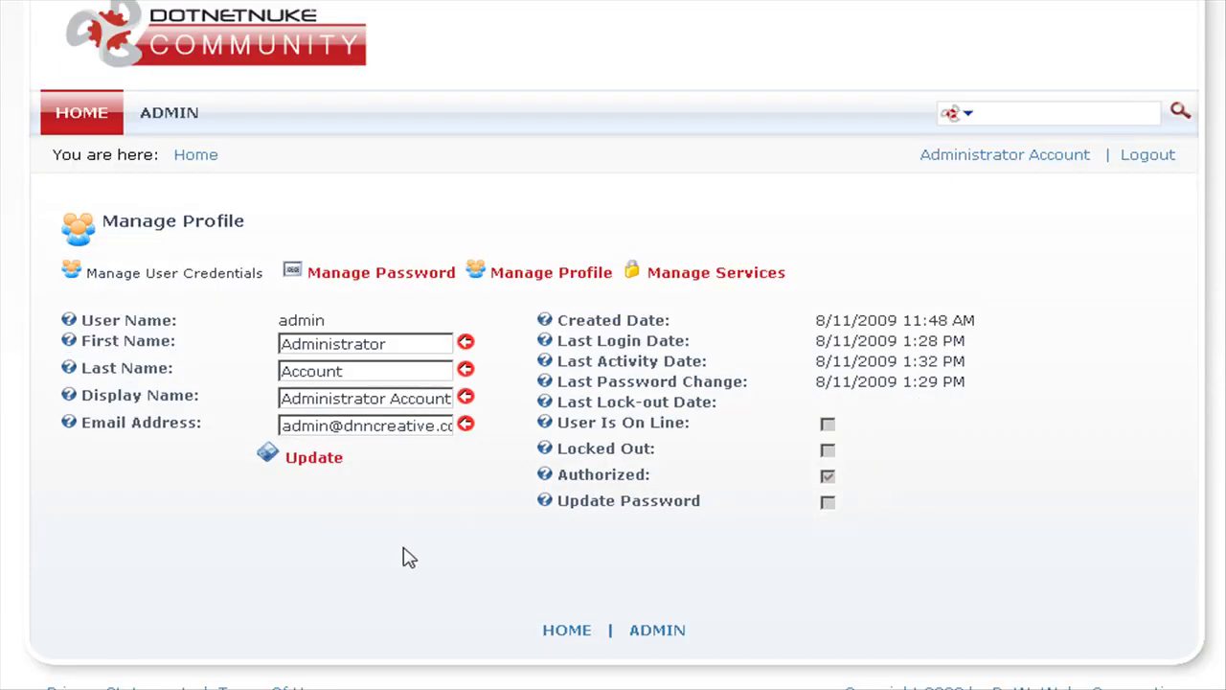
Step: Set the admin profile time zone to (UTC 00:00) Dublin, Edinburgh, Lisbon, London and save
click(381, 275)
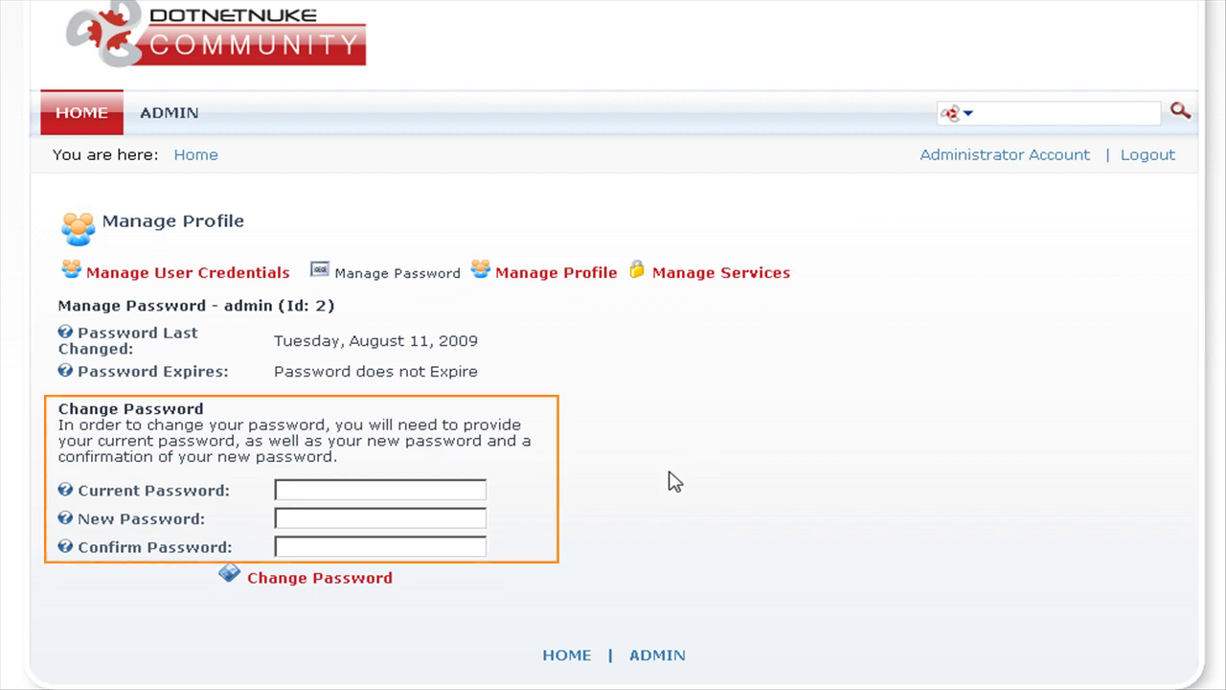
click(548, 278)
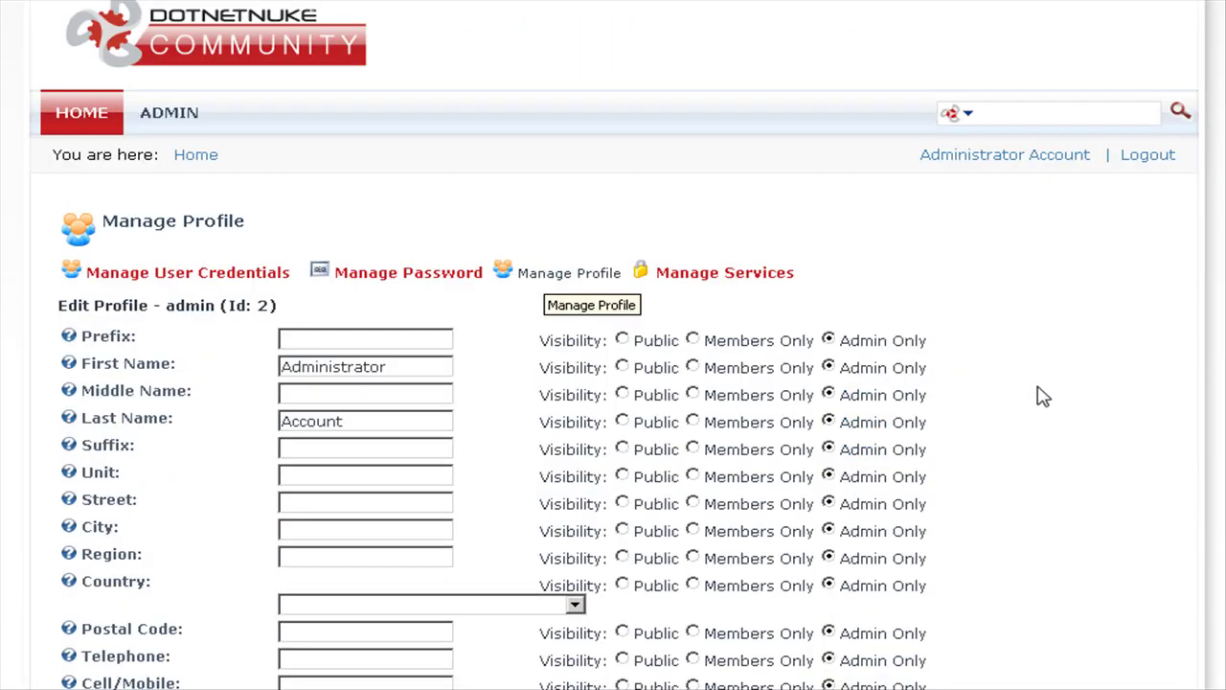
scroll(1043, 396, down, 5)
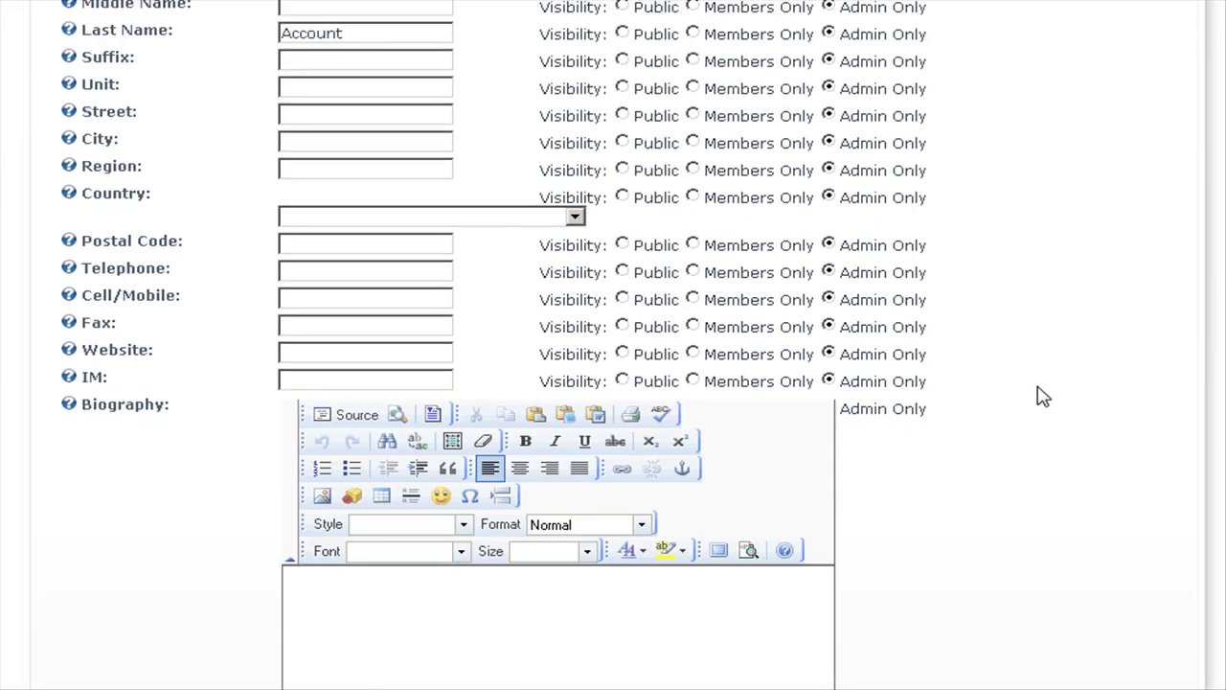
scroll(1043, 396, down, 4)
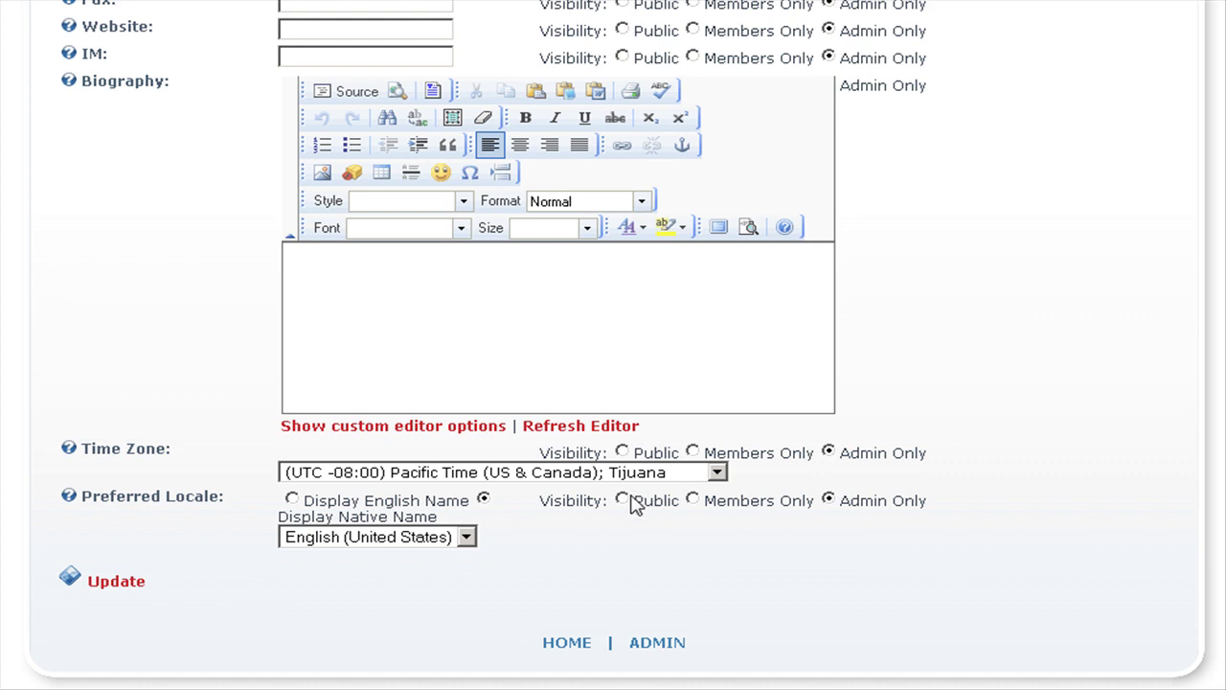
click(635, 474)
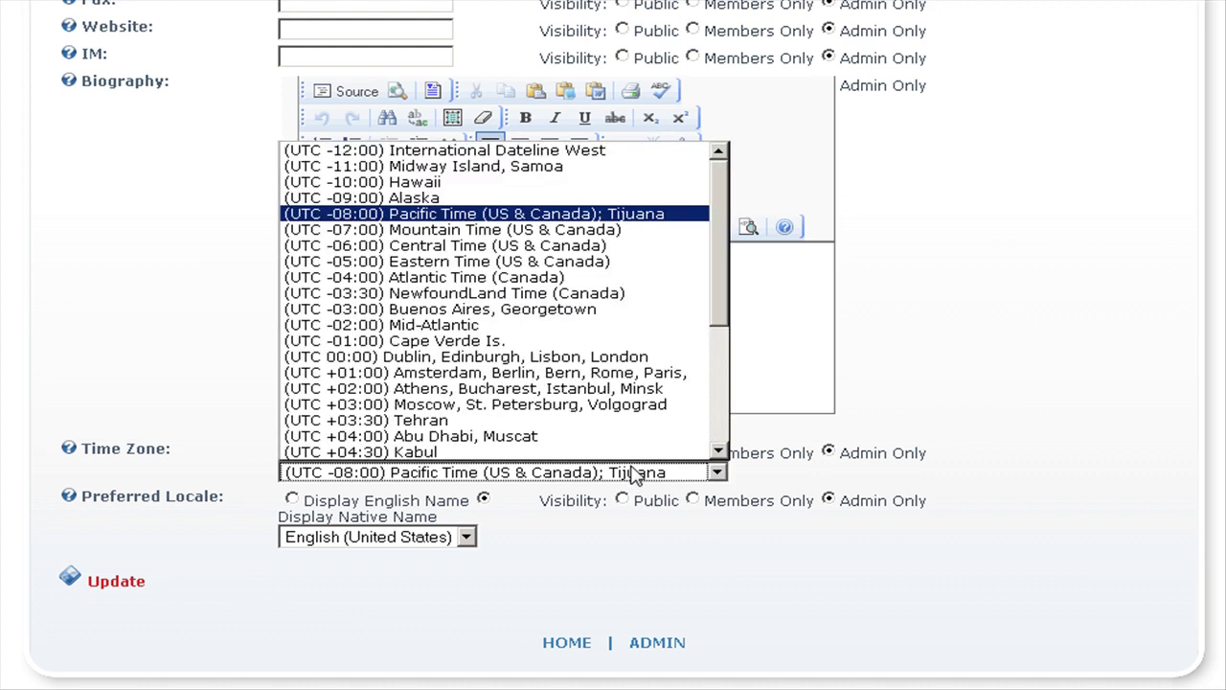
click(532, 357)
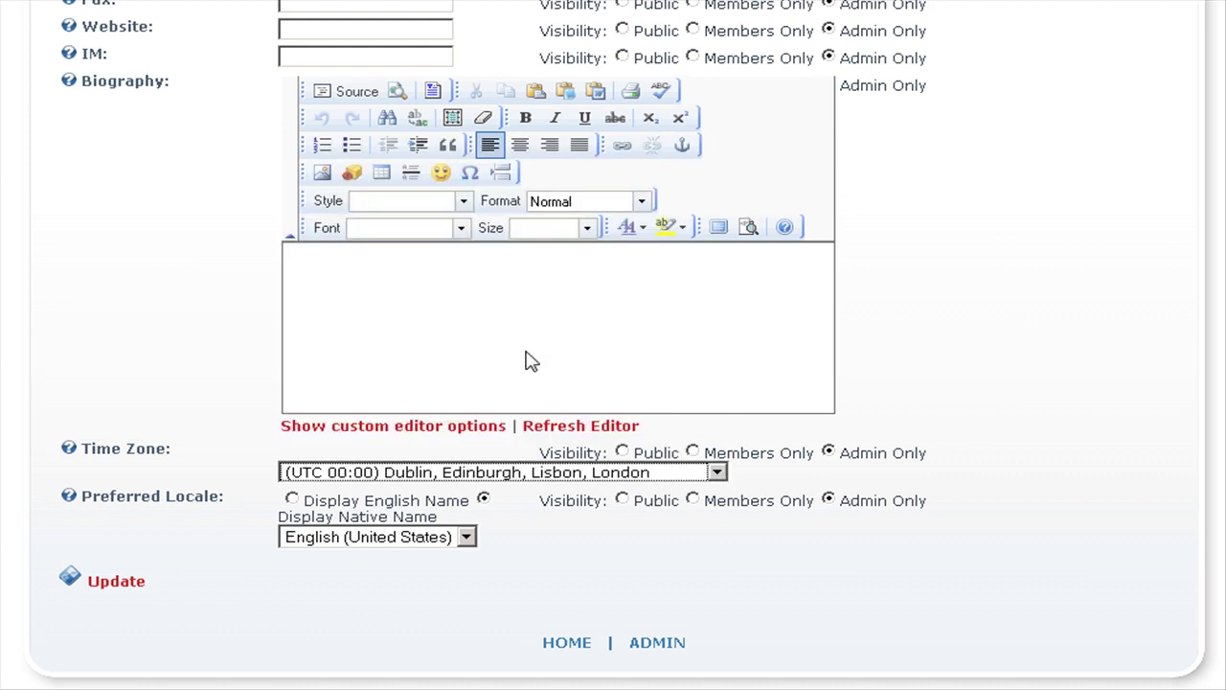
click(113, 584)
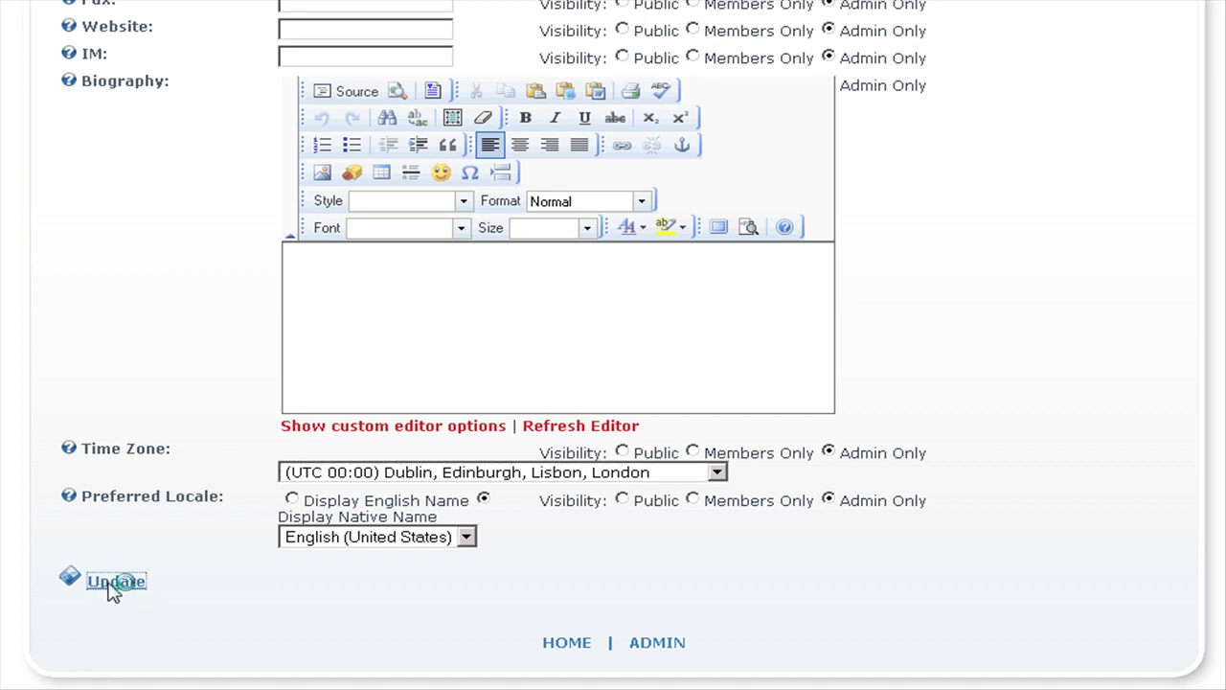
scroll(655, 171, down, 2)
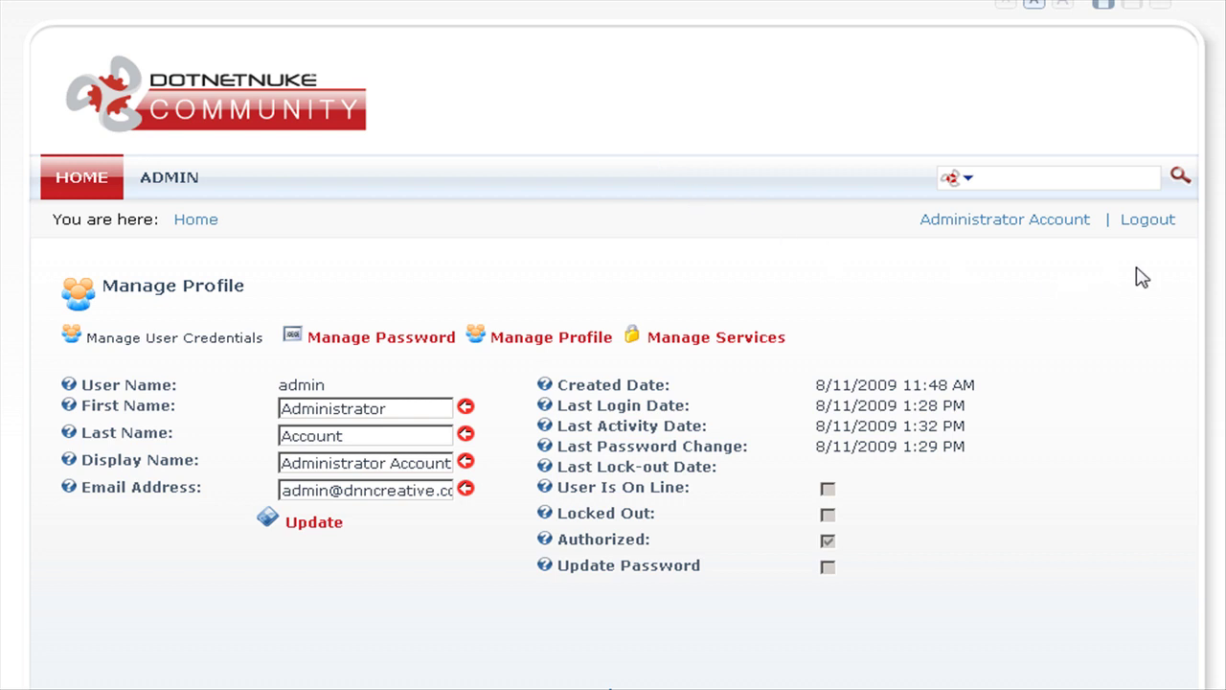
Step: Log out, then log back in as 'admin' using the new password
click(1147, 222)
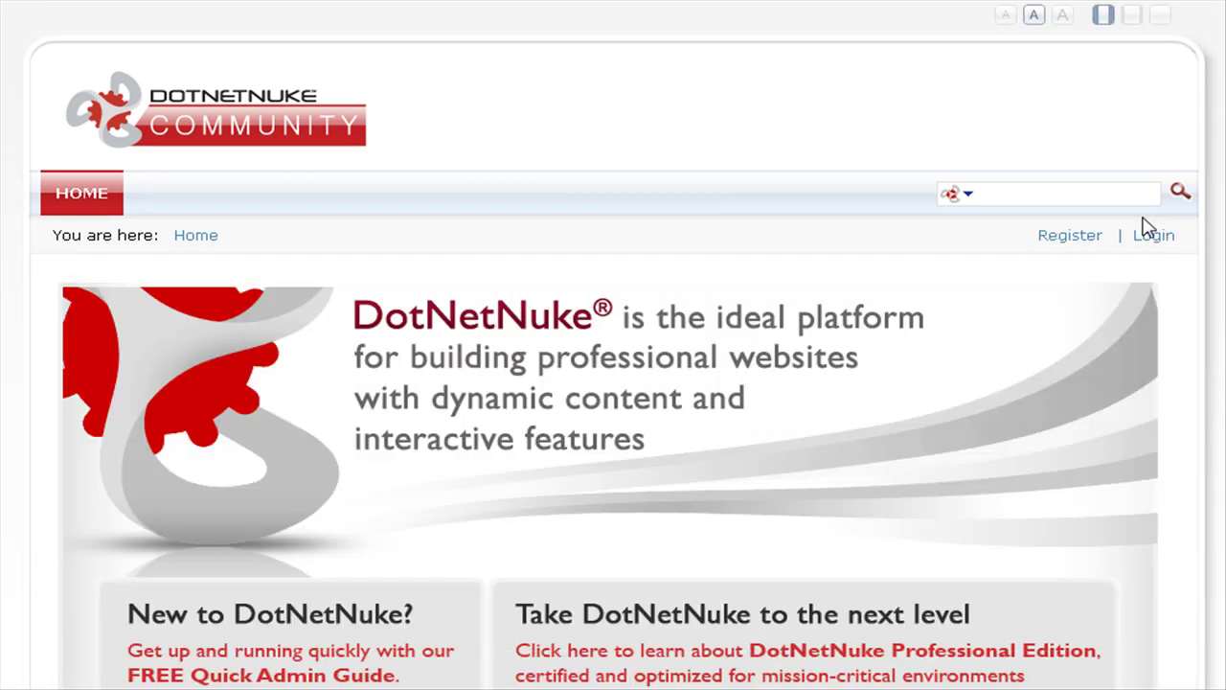
click(1155, 237)
click(188, 377)
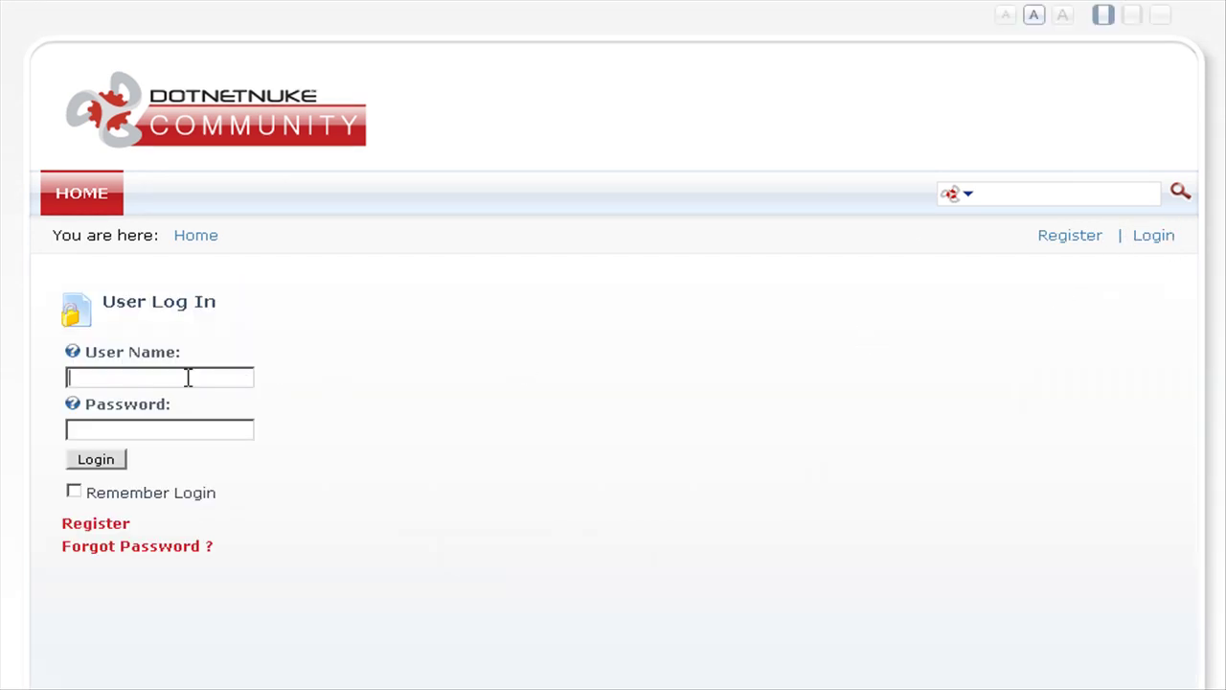
text(admin)
key(Tab)
text(dnnadmin**********)
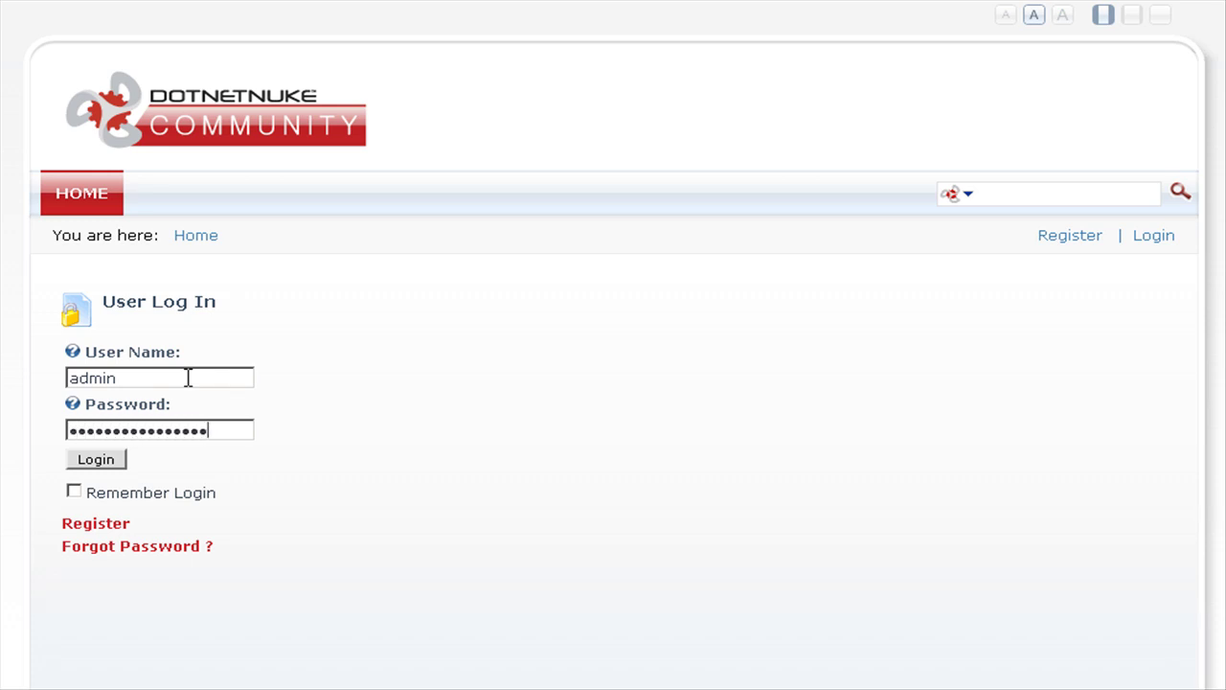
text(*)
click(99, 462)
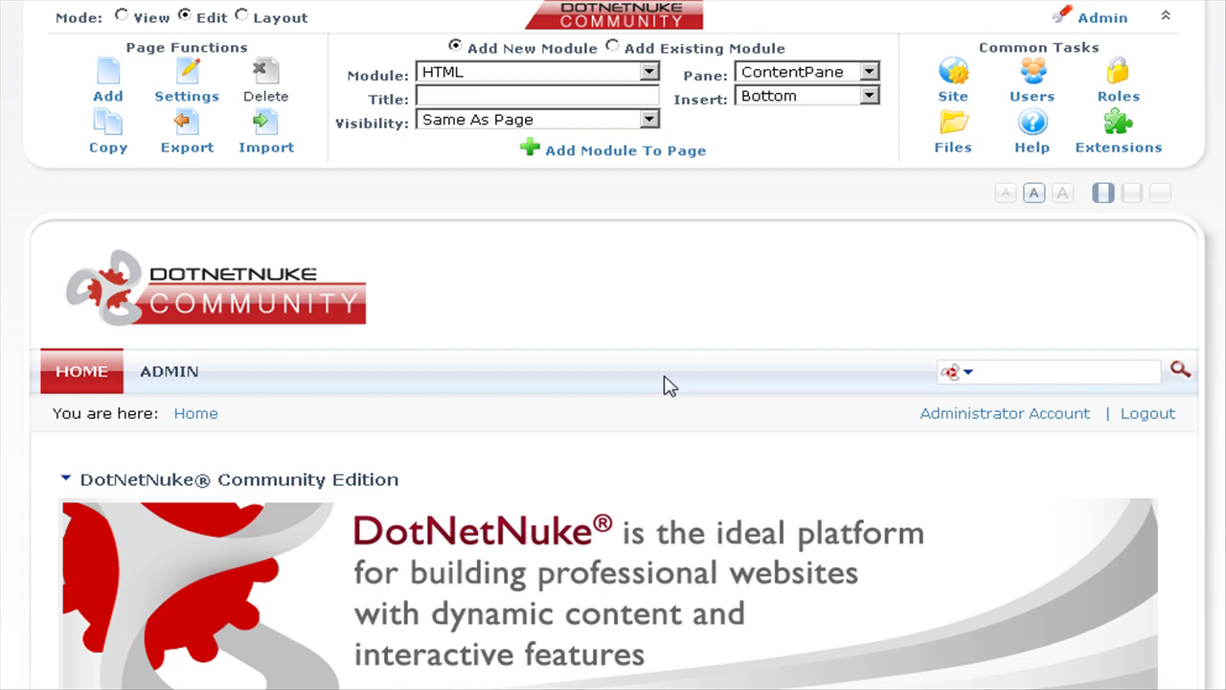
Step: Log out of admin and fill the login form with the 'host' username and its password
click(1145, 415)
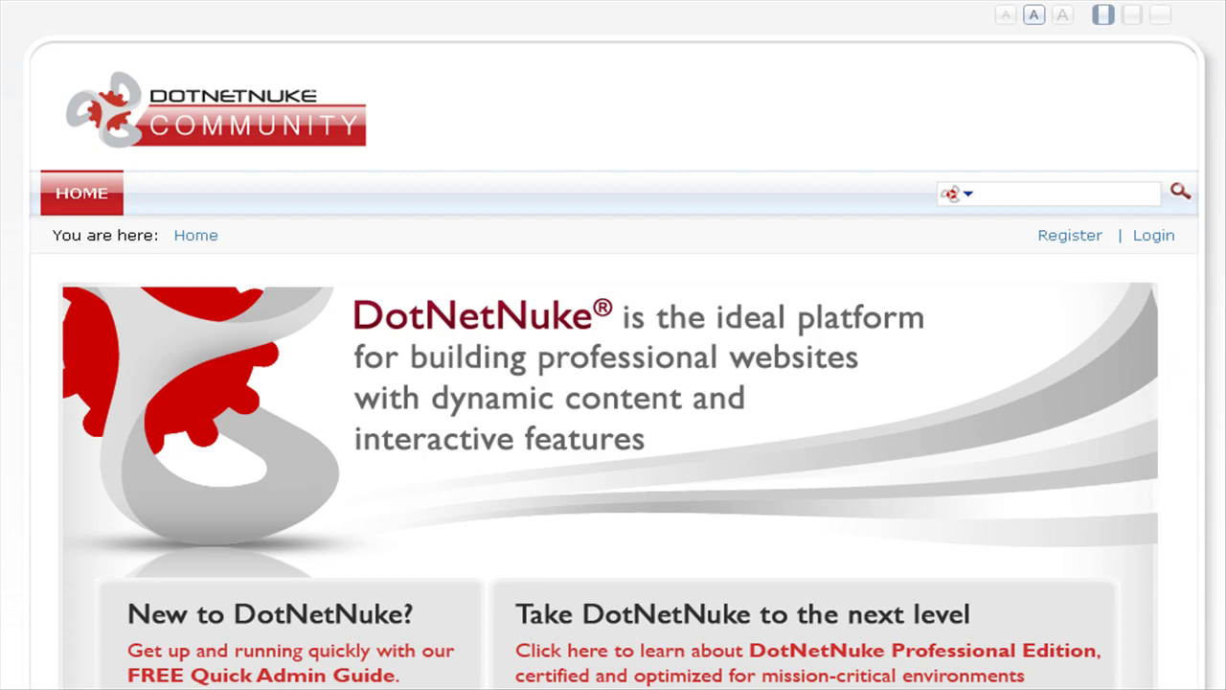
scroll(614, 344, down, 8)
click(1151, 239)
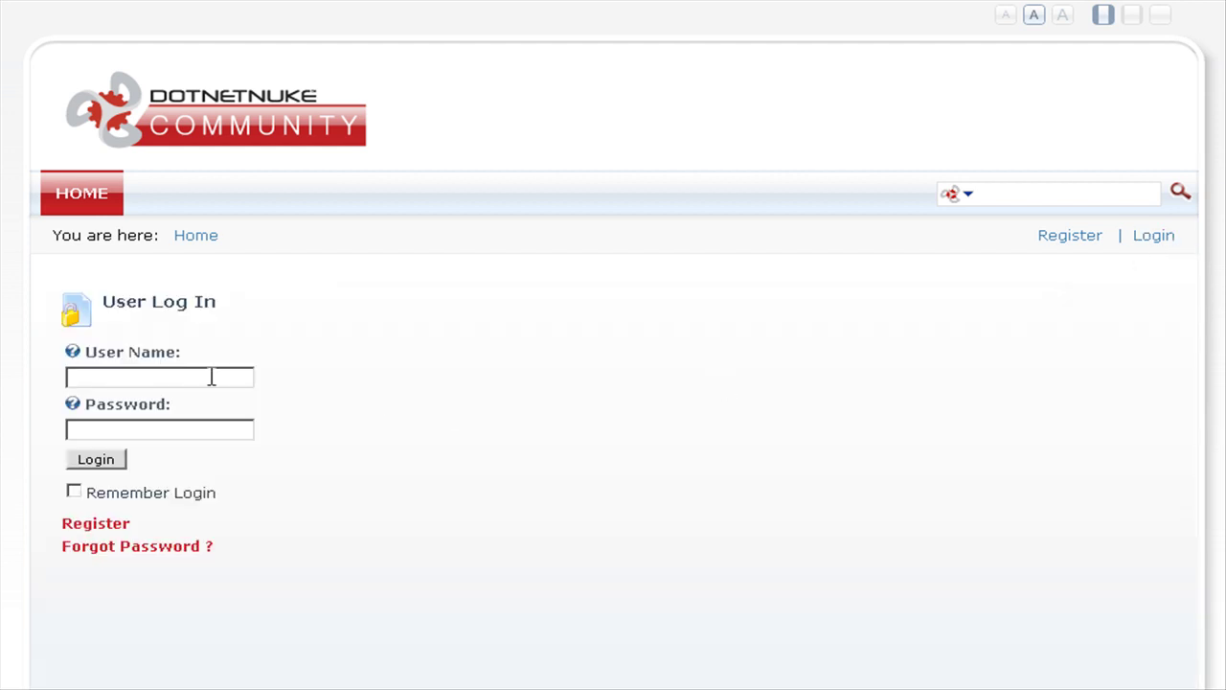
text(host)
key(Tab)
text(hostost)
Step: Submit the host login and scroll through the insecure default-password warning
click(92, 464)
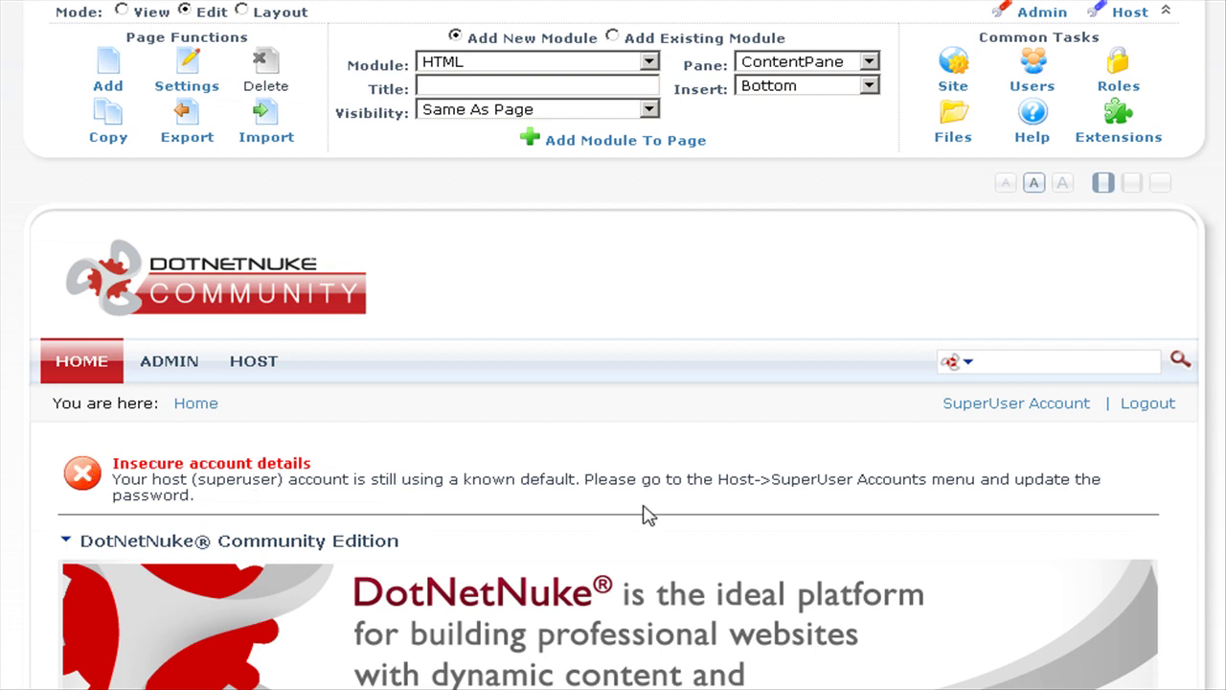
scroll(645, 515, down, 3)
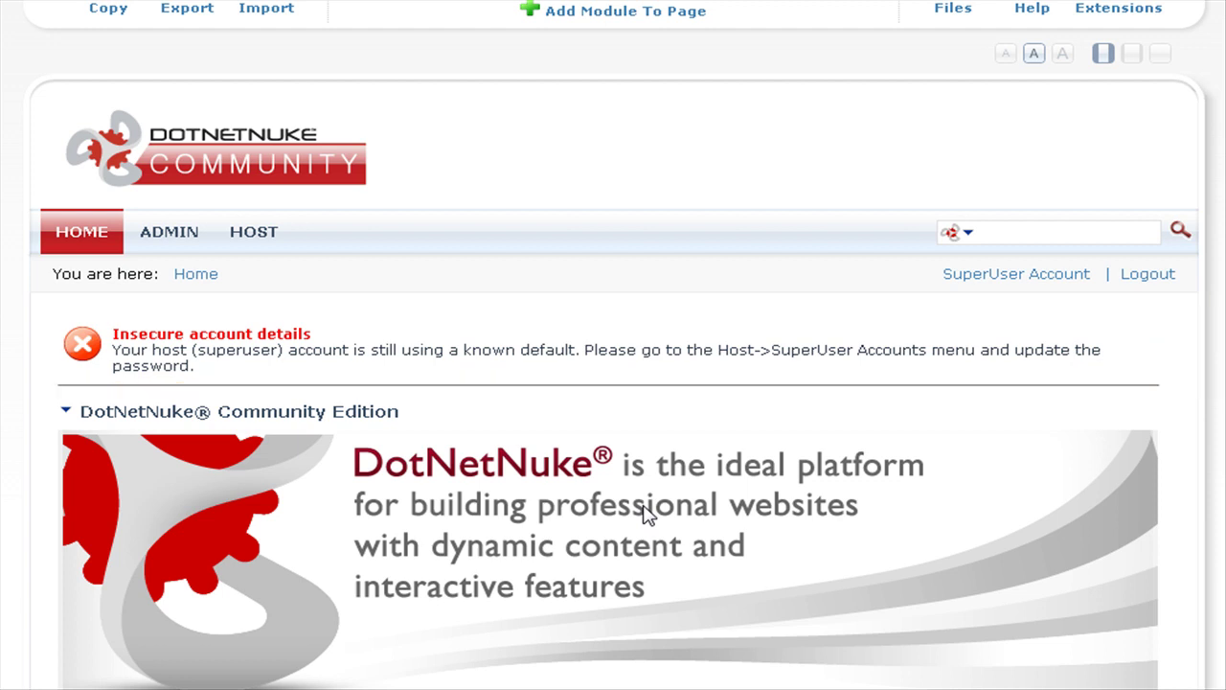
Step: In the SuperUser Account profile, overwrite the 'host' e-mail with a real address and update
click(1011, 277)
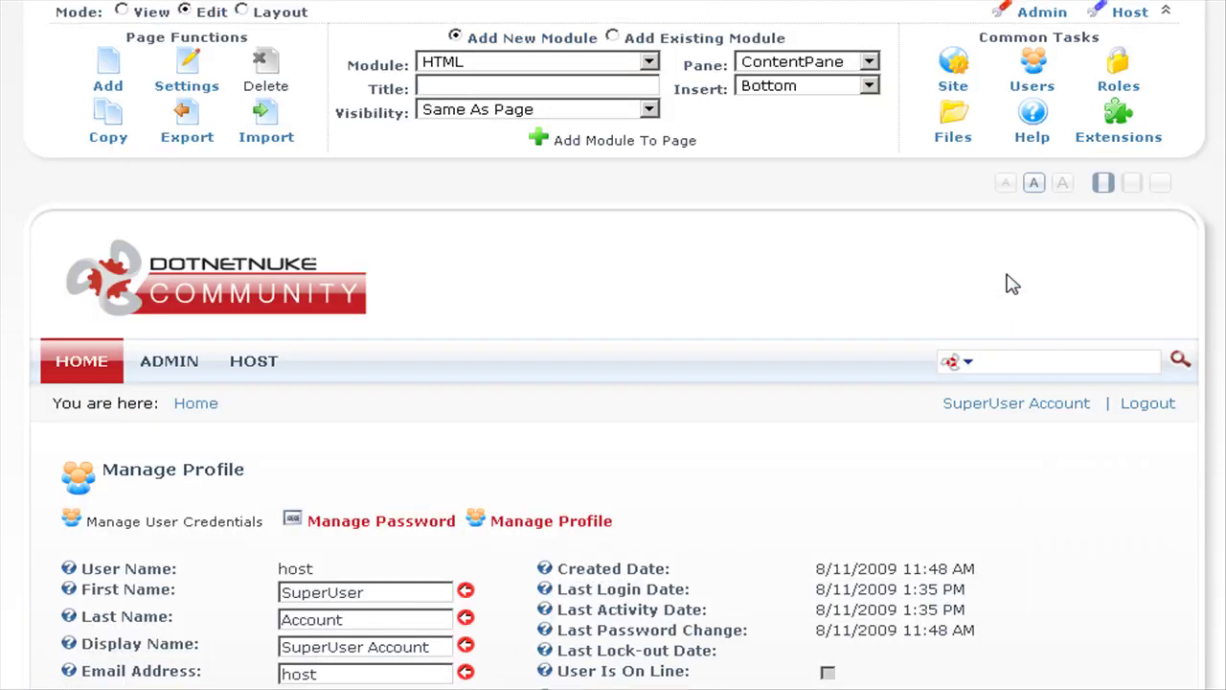
scroll(932, 393, down, 3)
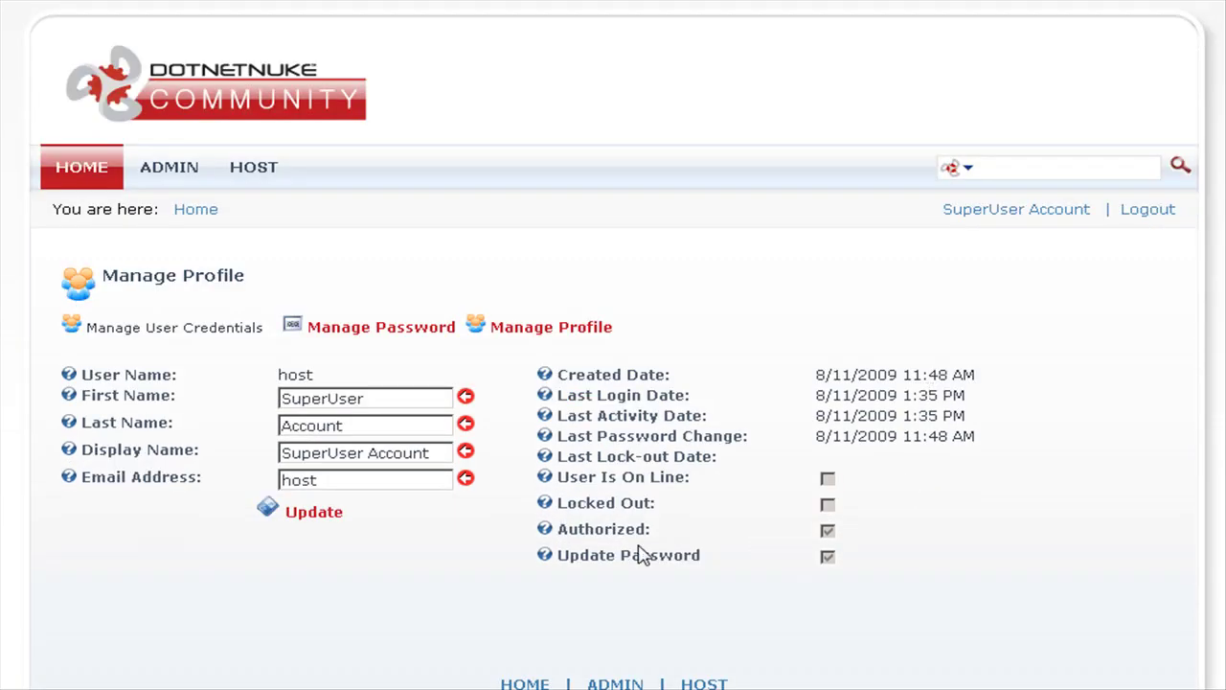
drag(338, 480, 272, 481)
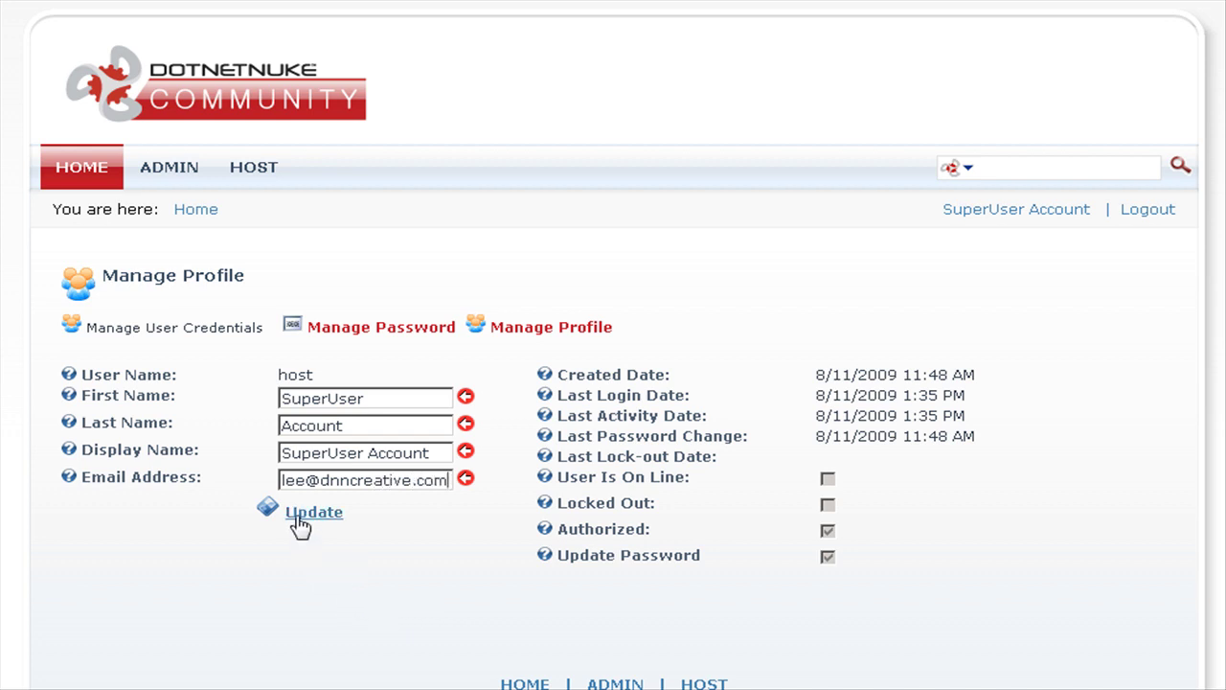
click(304, 513)
scroll(297, 525, down, 3)
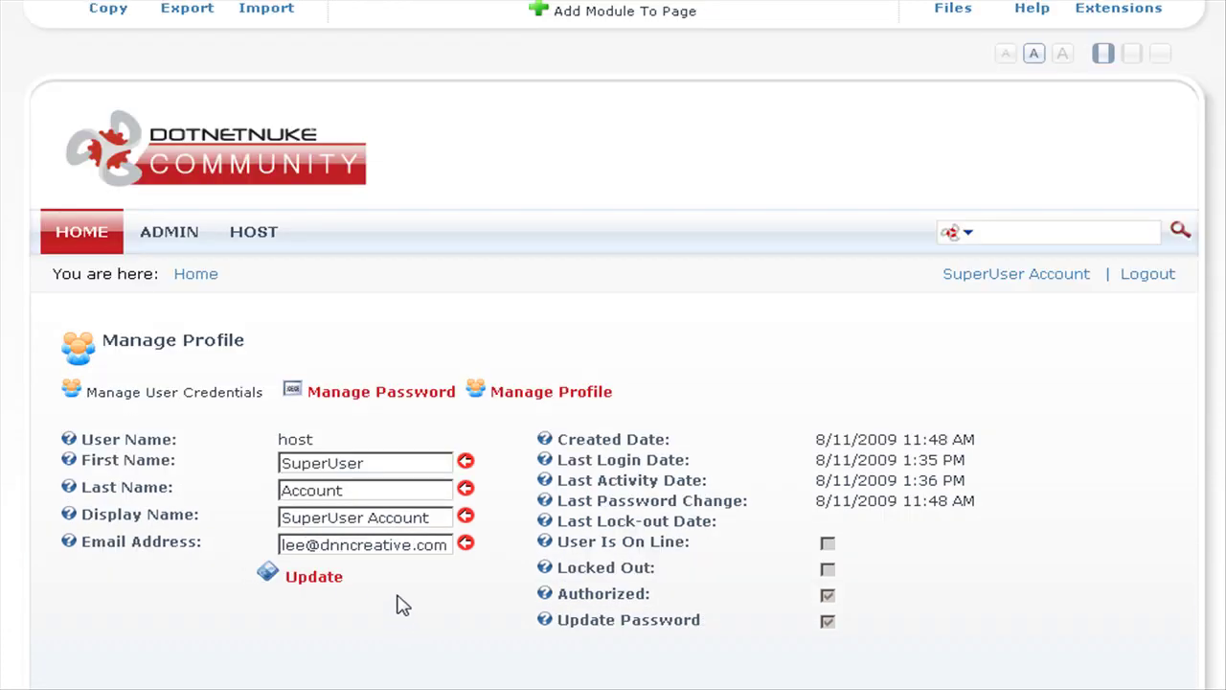
Step: In Manage Password, enter the host's current default password and a new one twice, then apply
click(374, 398)
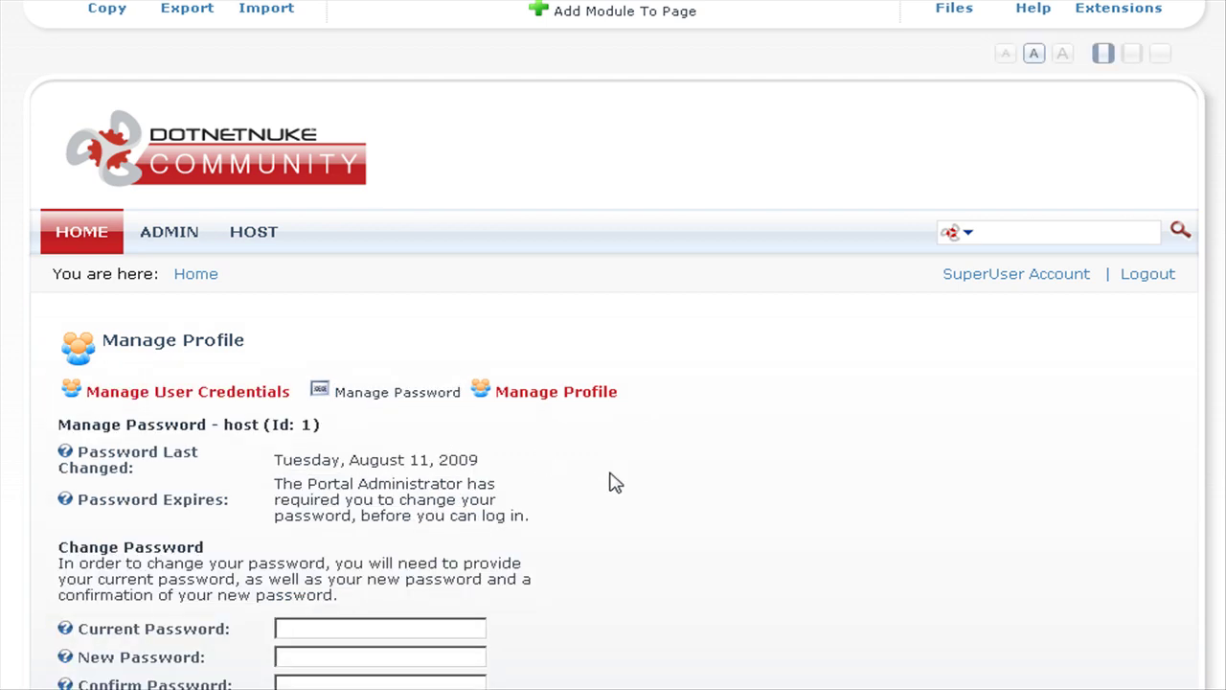
scroll(613, 482, down, 3)
click(360, 439)
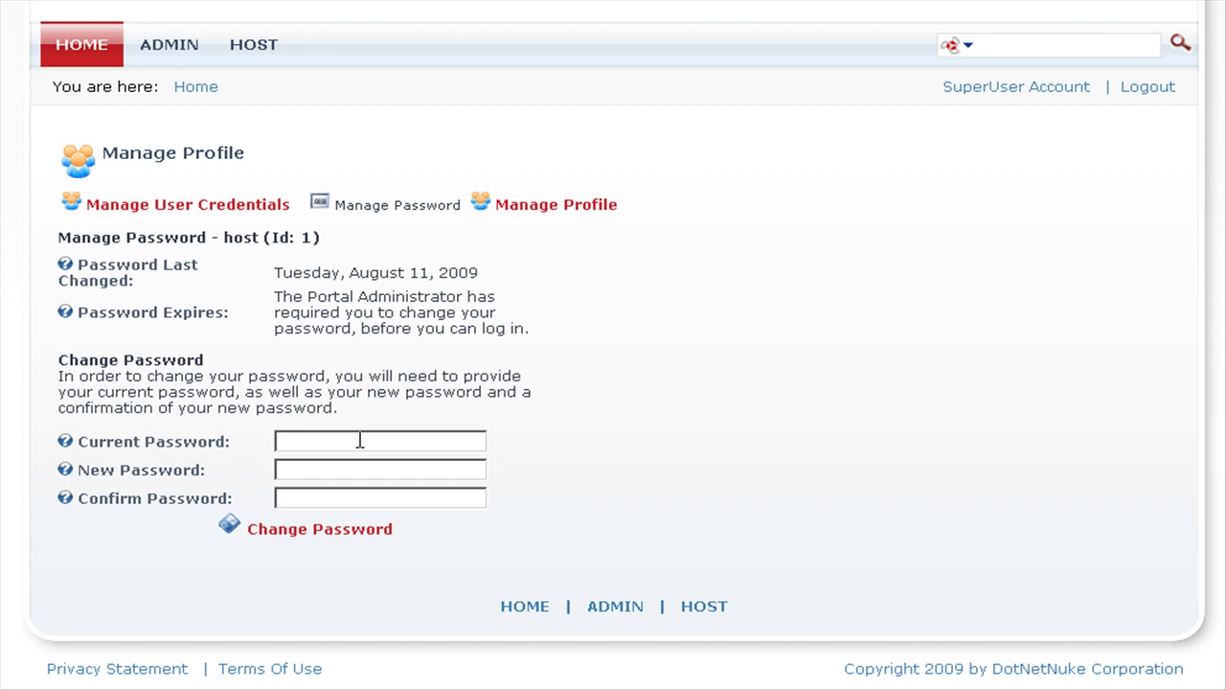
text(dnnhost)
key(Tab)
text(*******************)
key(Tab)
text(*******************)
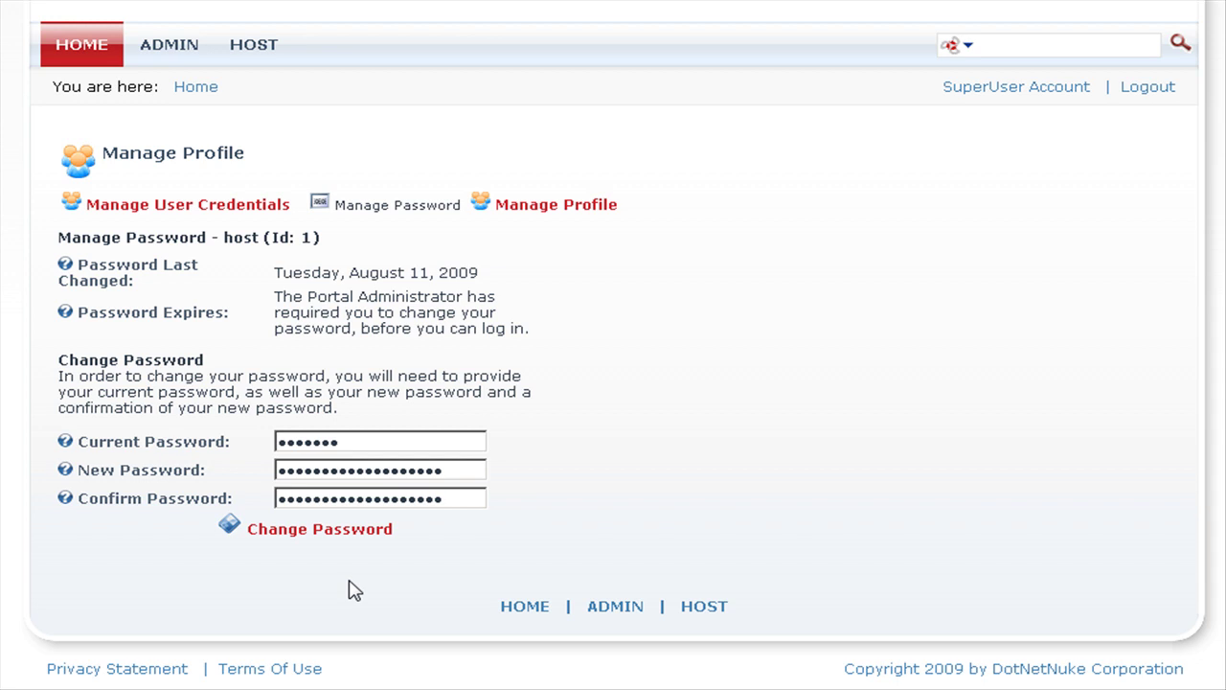
click(284, 534)
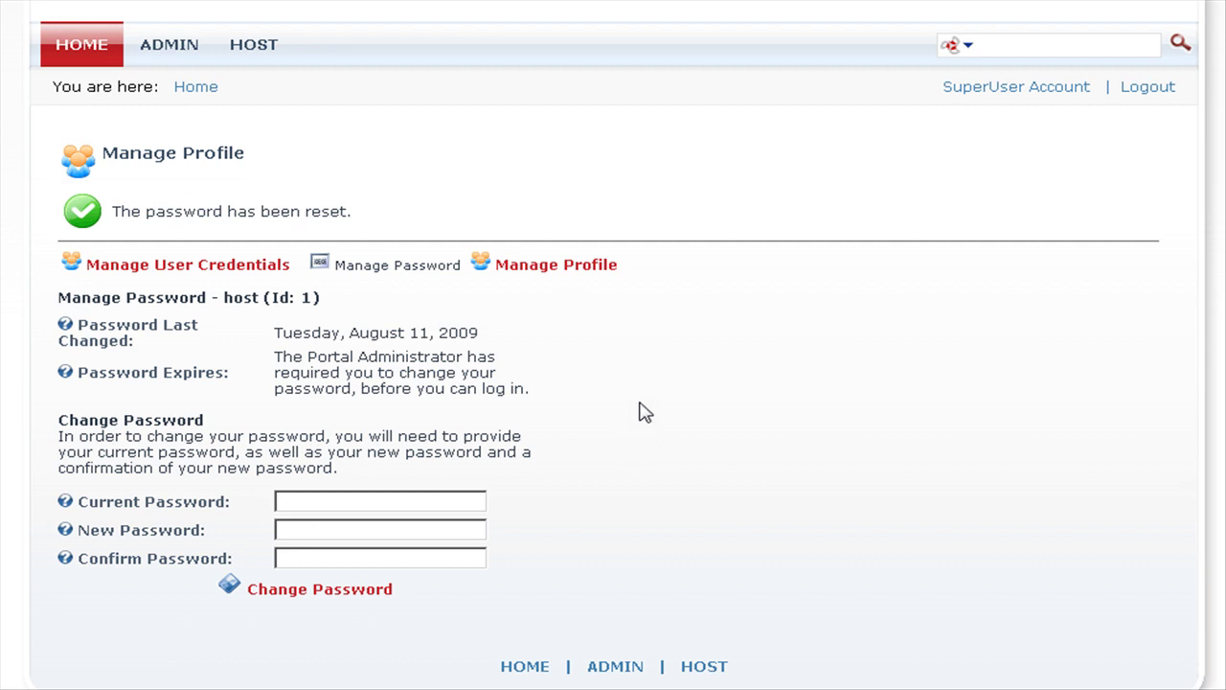
Step: Open the host superuser's Edit Profile form and review its name, address, time zone and locale fields
click(553, 269)
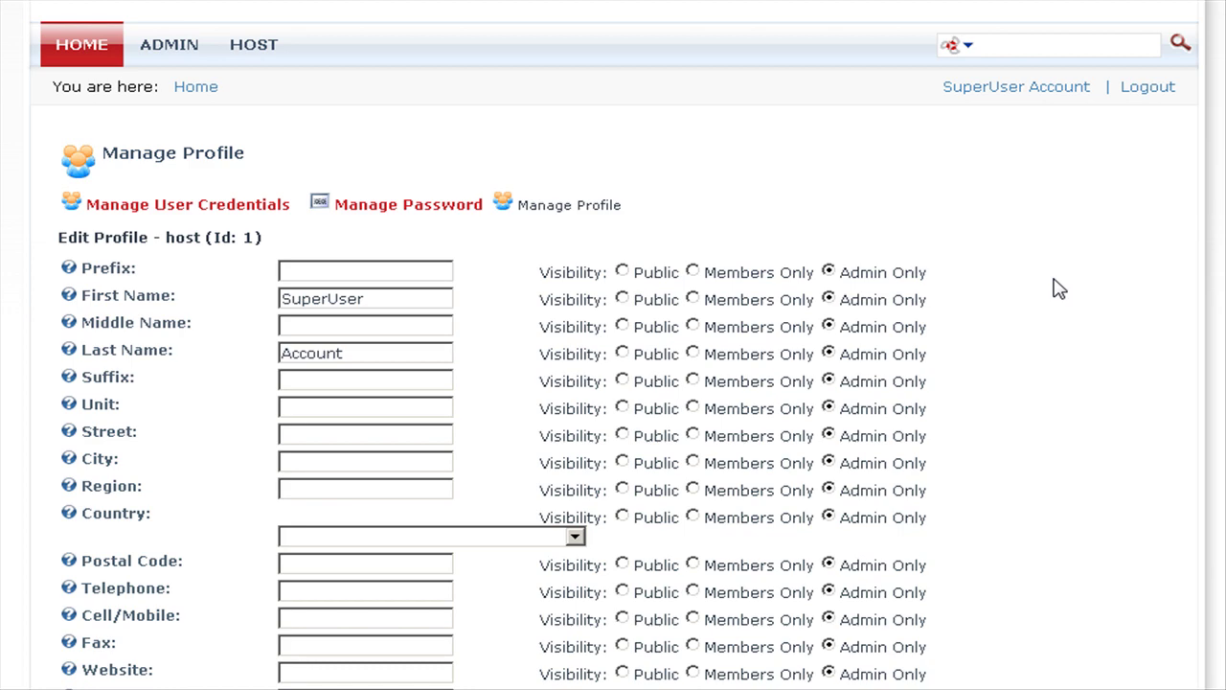
scroll(1059, 288, down, 4)
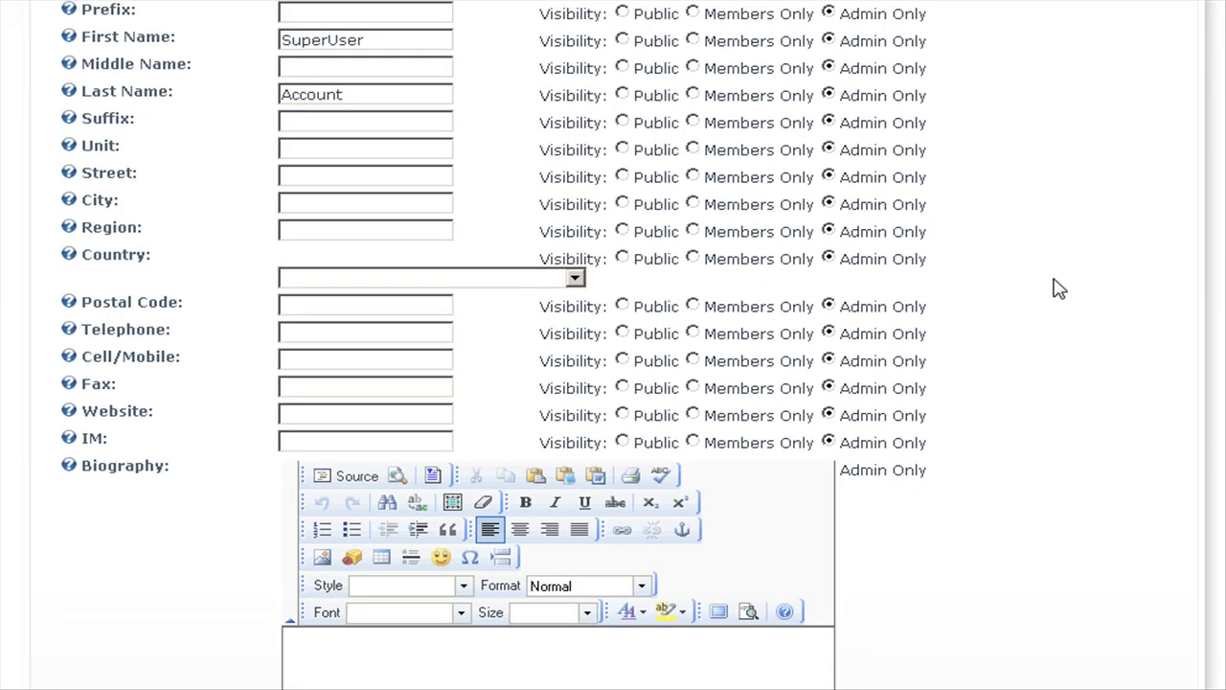
scroll(1059, 287, down, 5)
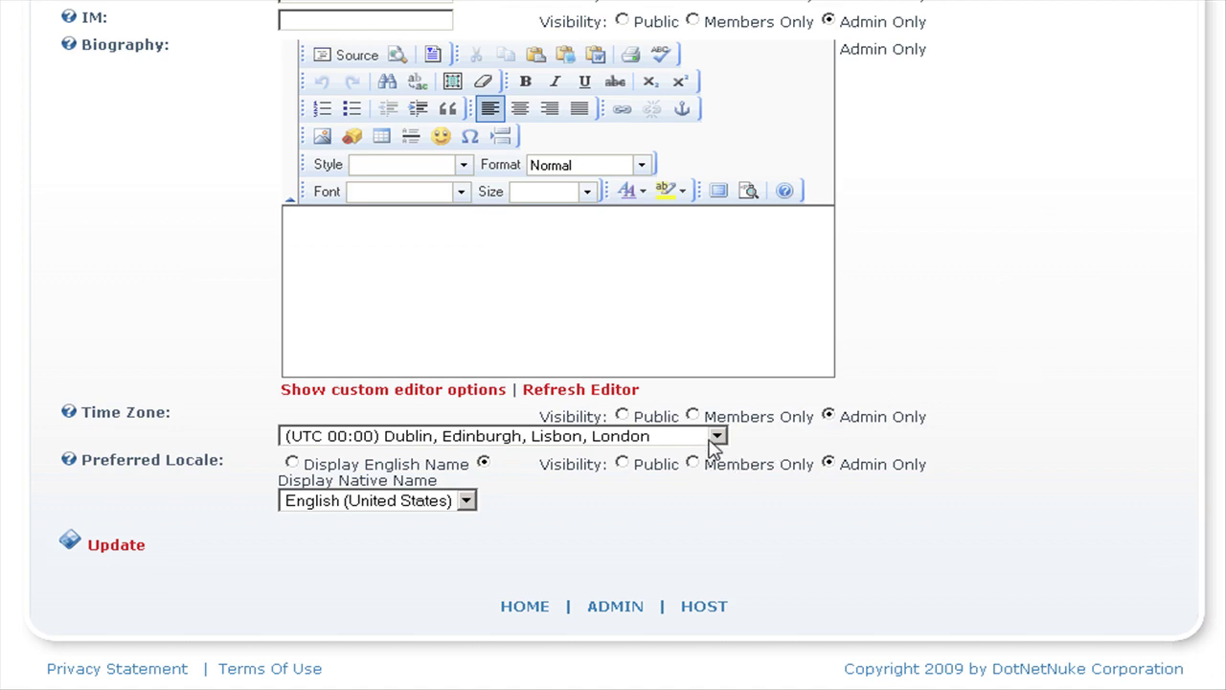
scroll(1076, 405, up, 12)
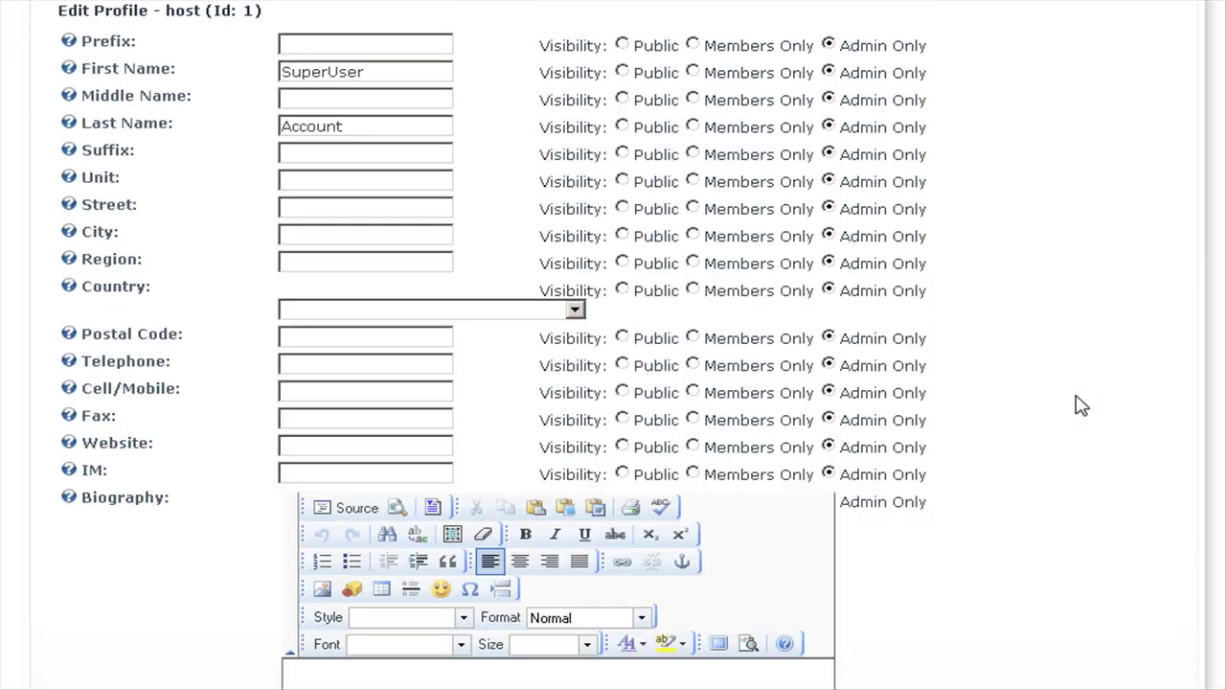